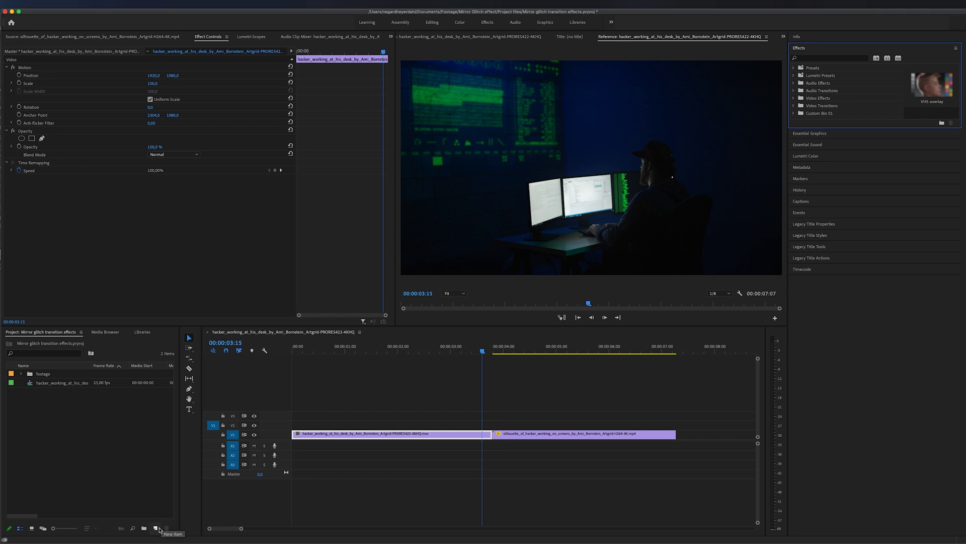
Create a new Adjustment Layer and place it on V2 across the cut between the hacker clips.
{"action": "left_click", "coordinate": [156, 528]}
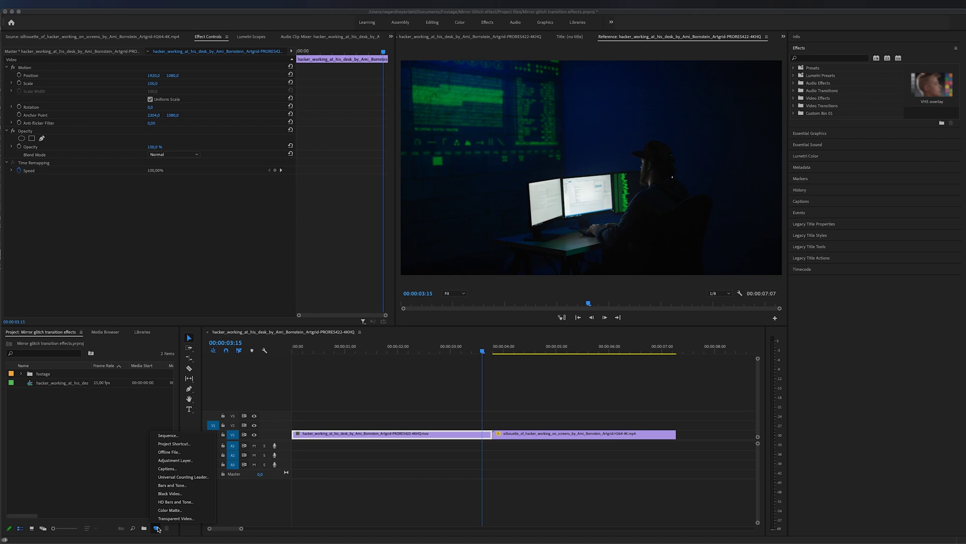
{"action": "left_click", "coordinate": [172, 461]}
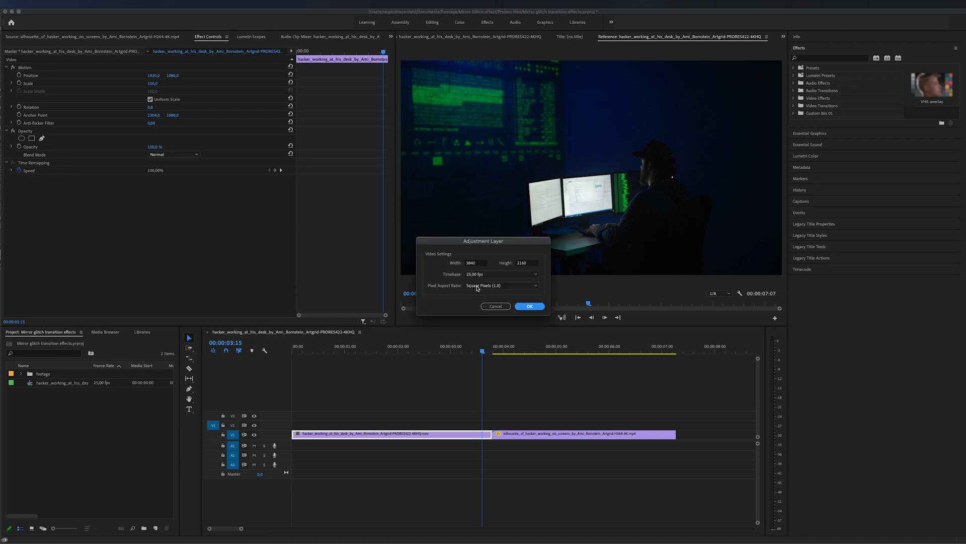
{"action": "left_click", "coordinate": [529, 307]}
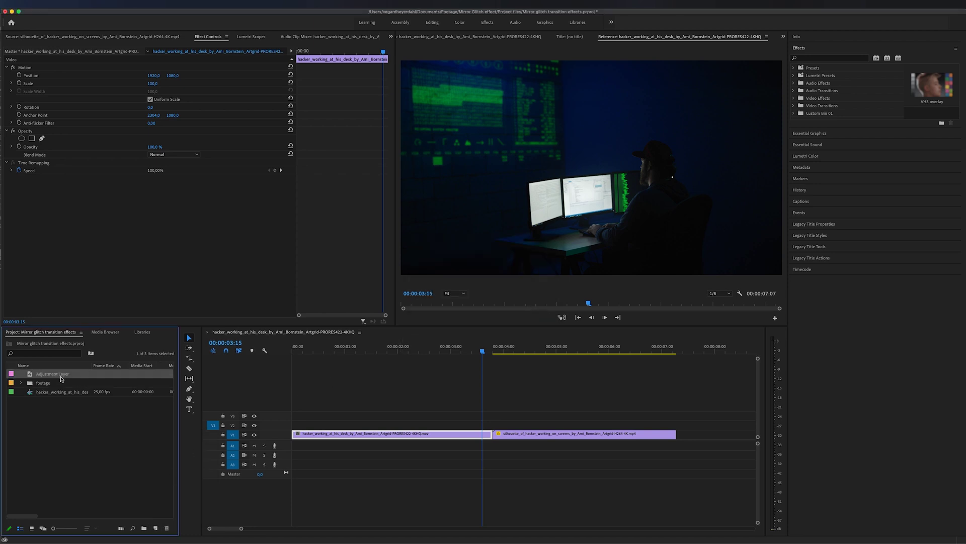
{"action": "left_click_drag", "start_coordinate": [34, 377], "coordinate": [404, 424]}
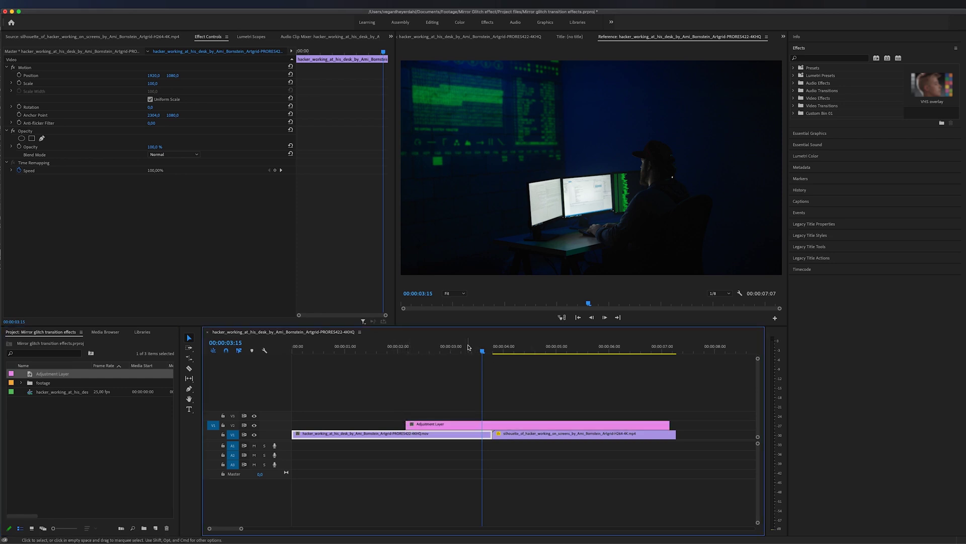
Trim the adjustment layer's start to 00:00:03:10, ten frames before the cut.
{"action": "left_click_drag", "start_coordinate": [468, 353], "coordinate": [459, 357]}
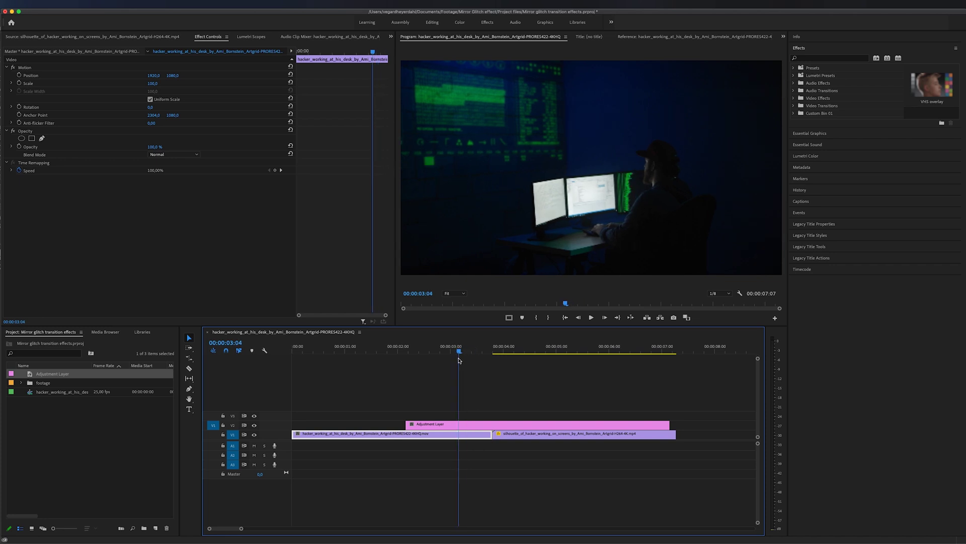
{"action": "left_click_drag", "start_coordinate": [459, 359], "coordinate": [496, 367]}
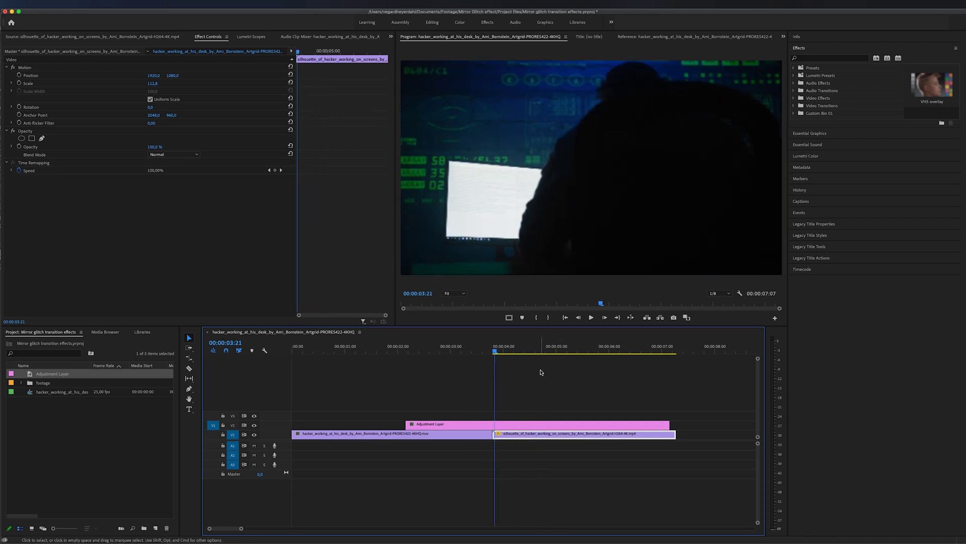
{"action": "key", "text": "Left"}
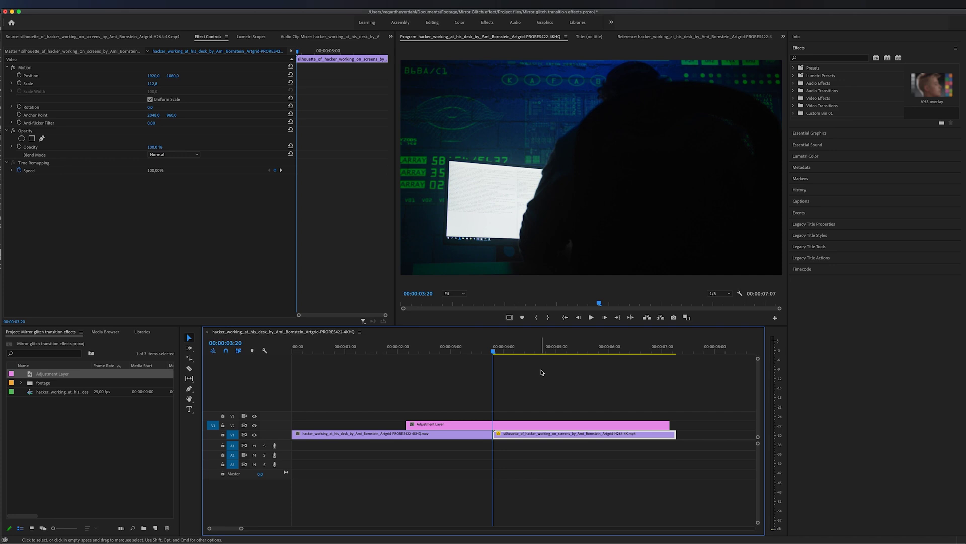
{"action": "key", "text": "shift"}
{"action": "key", "text": "shift+Left"}
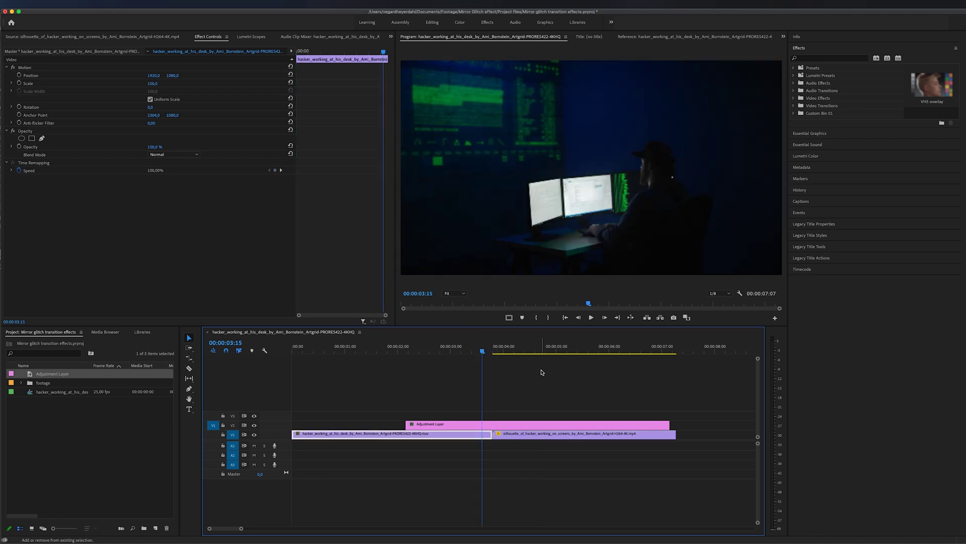
{"action": "key", "text": "shift+Left"}
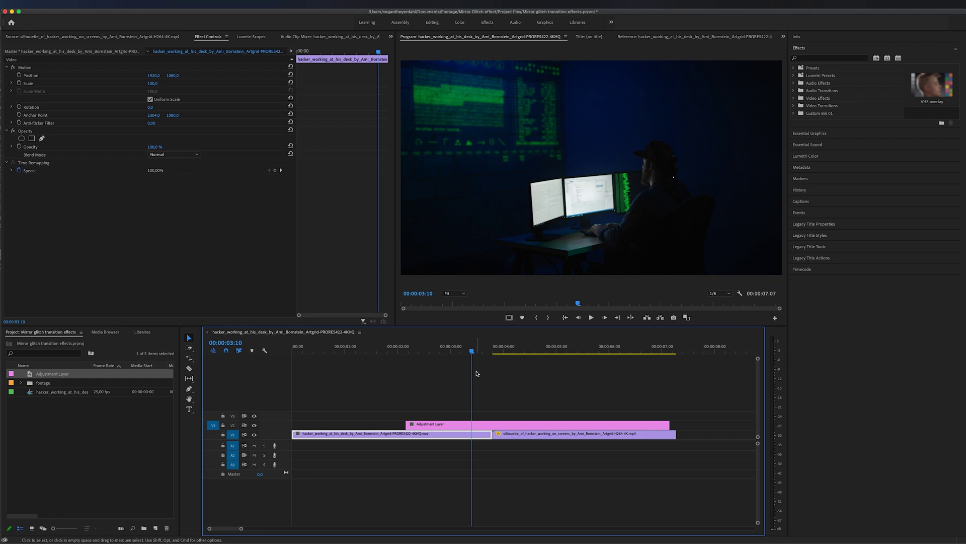
{"action": "left_click_drag", "start_coordinate": [406, 424], "coordinate": [472, 431]}
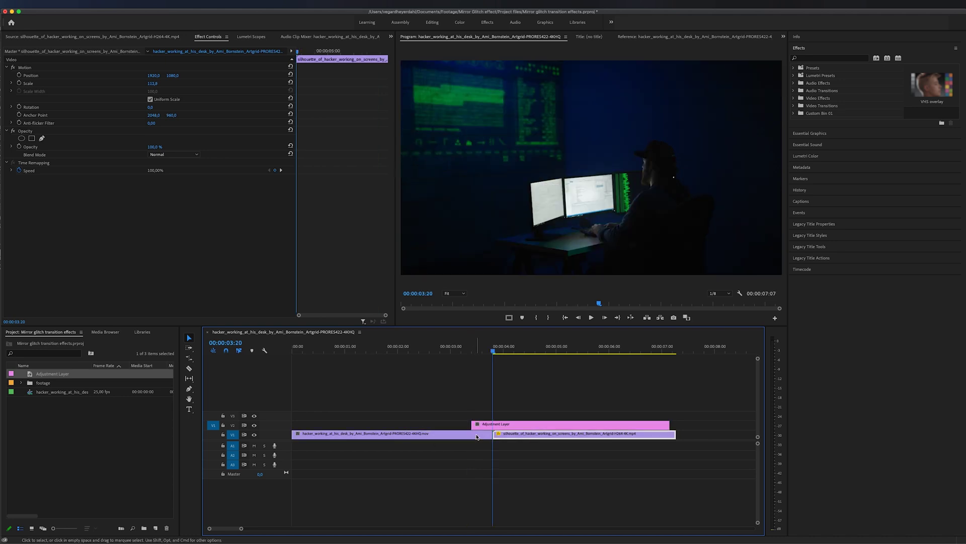
Trim the adjustment layer's end to 00:00:04:05, just past the cut.
{"action": "key", "text": "Down"}
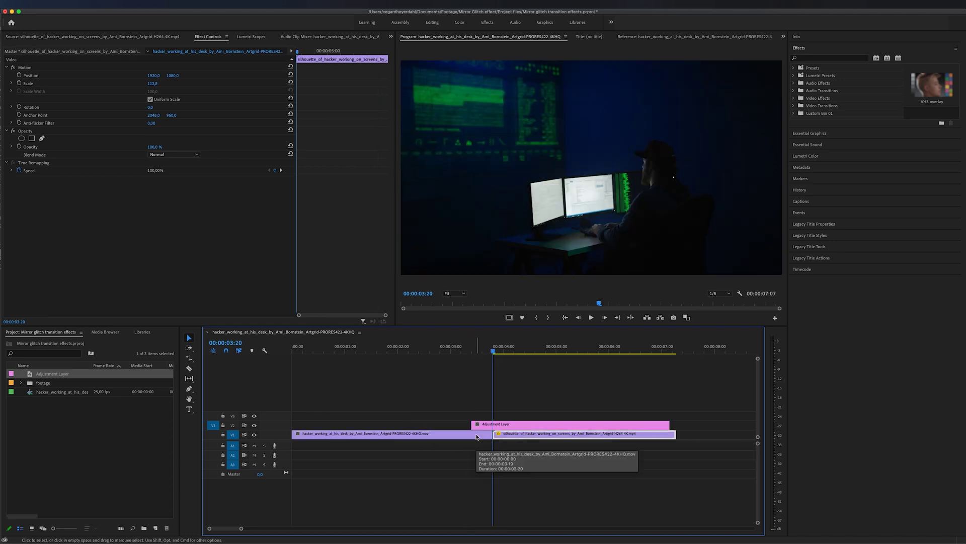
{"action": "key", "text": "shift+Right"}
{"action": "key", "text": "shift+Right"}
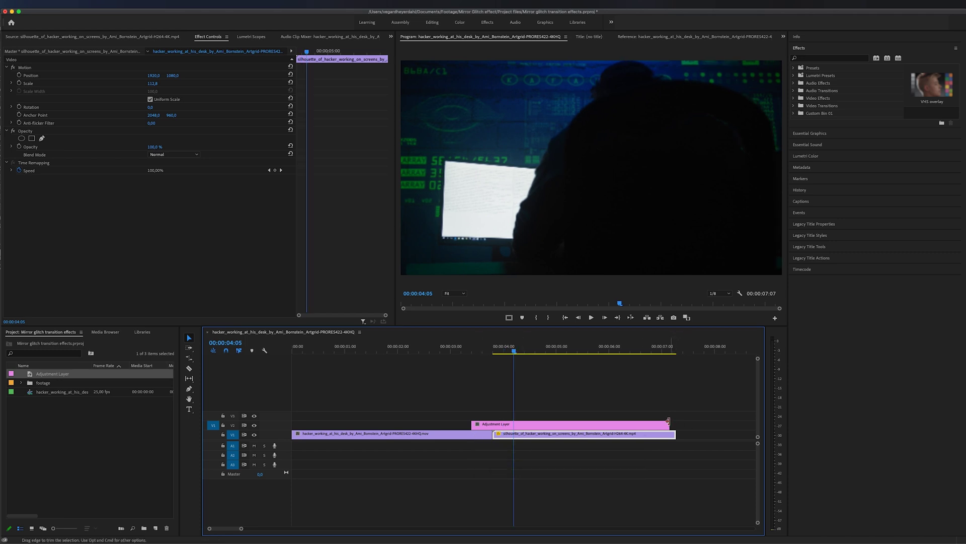
{"action": "left_click_drag", "start_coordinate": [667, 423], "coordinate": [514, 418]}
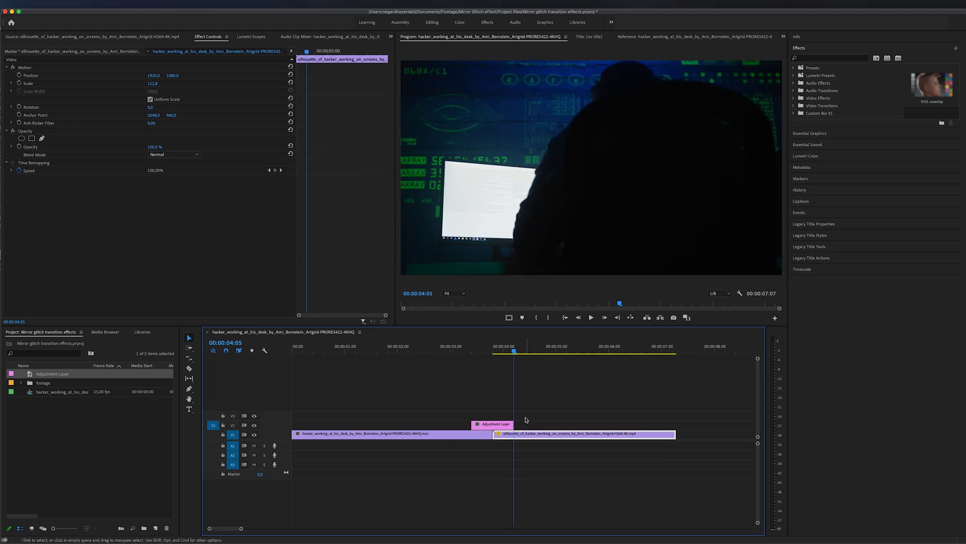
{"action": "left_click", "coordinate": [465, 350]}
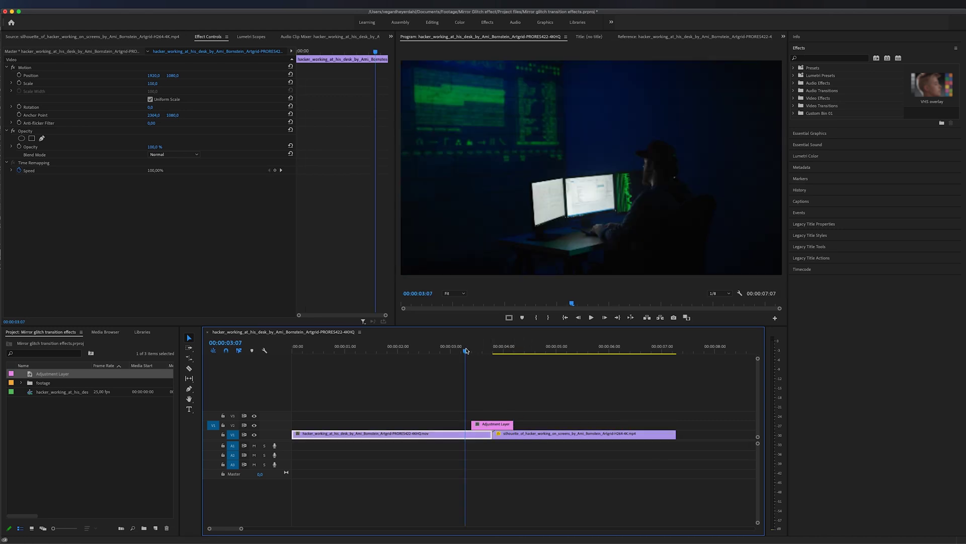
Find Distort > Mirror by searching 'mirror' and apply it to the selected adjustment layer.
{"action": "mouse_move", "coordinate": [465, 350]}
{"action": "left_mouse_down"}
{"action": "mouse_move", "coordinate": [510, 352]}
{"action": "mouse_move", "coordinate": [481, 357]}
{"action": "left_mouse_up"}
{"action": "left_click", "coordinate": [493, 424]}
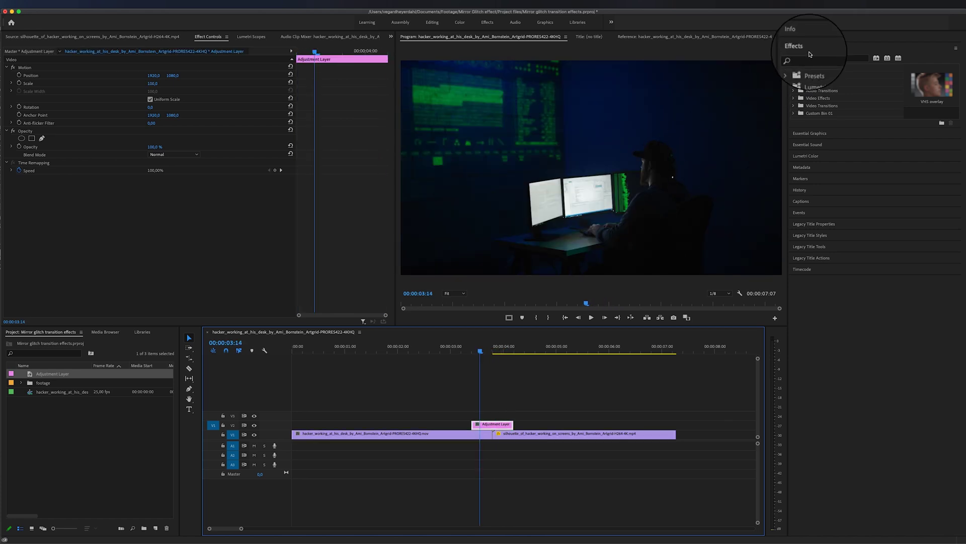
{"action": "left_click", "coordinate": [816, 59]}
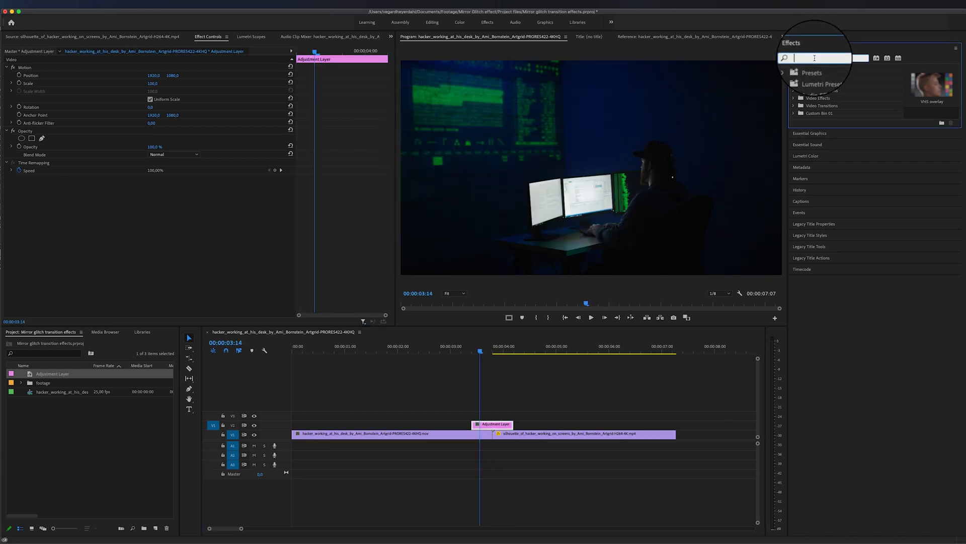
{"action": "type", "text": "mirro"}
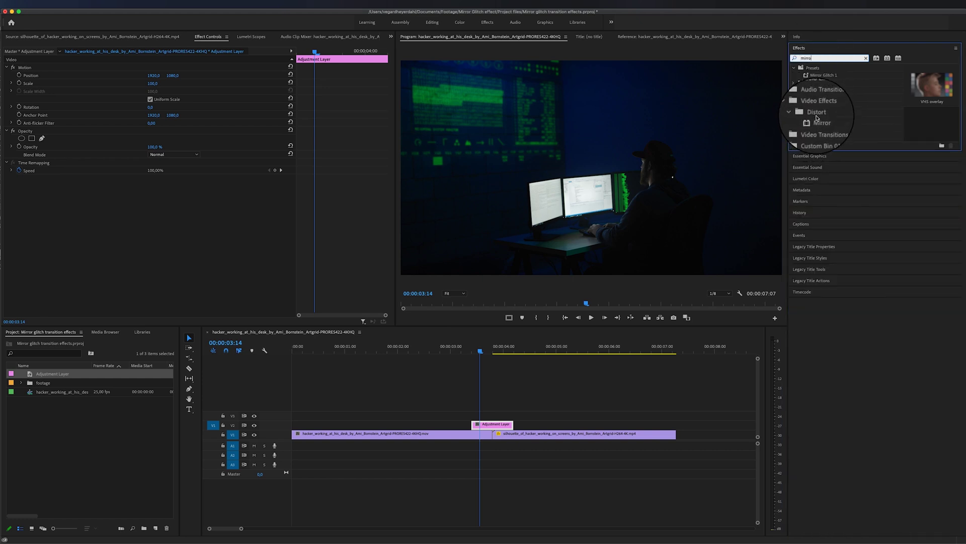
{"action": "left_click", "coordinate": [816, 116]}
{"action": "left_click", "coordinate": [818, 121]}
{"action": "left_click_drag", "start_coordinate": [819, 125], "coordinate": [492, 424]}
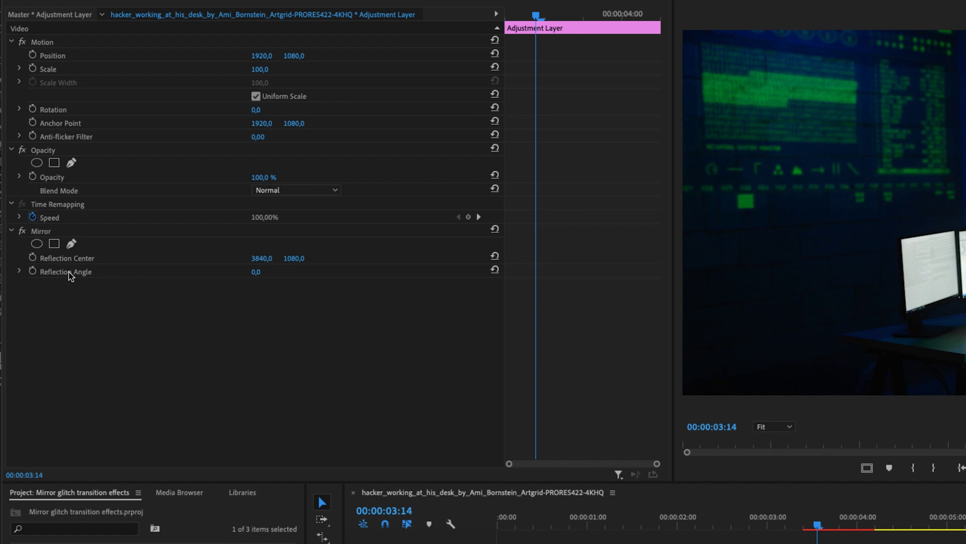
Set Mirror's Reflection Angle to 90° and its Reflection Center to 3840, 1583.
{"action": "left_click_drag", "start_coordinate": [256, 272], "coordinate": [282, 271]}
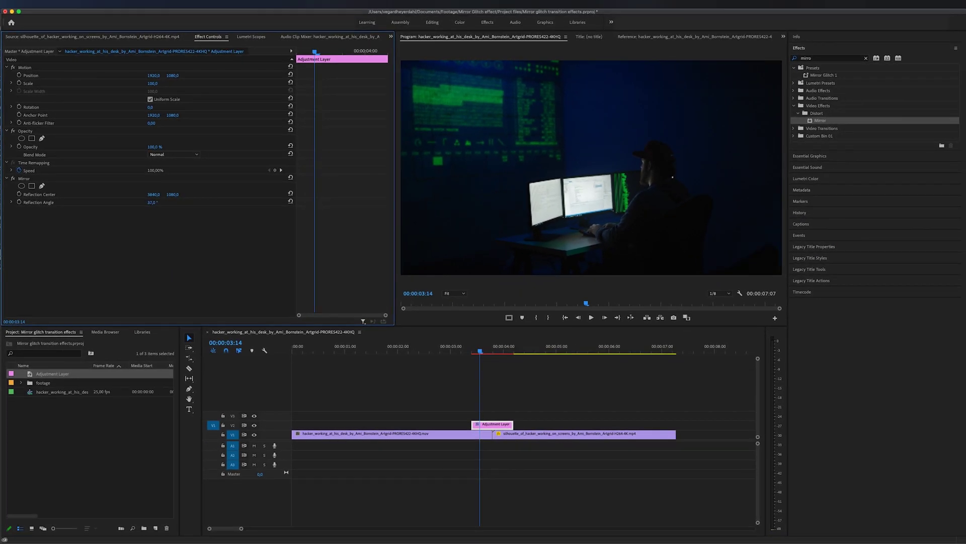
{"action": "left_click_drag", "start_coordinate": [151, 202], "coordinate": [176, 202]}
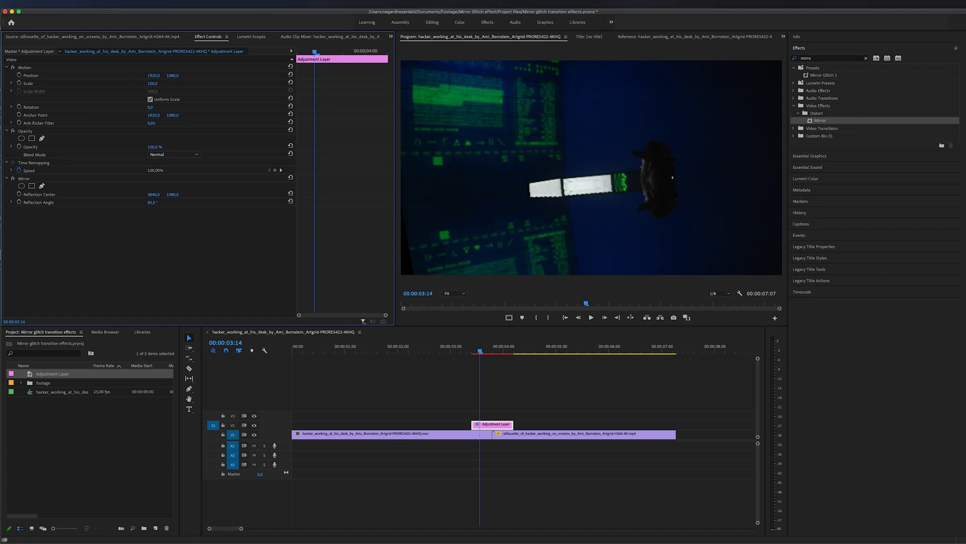
{"action": "left_click", "coordinate": [153, 202]}
{"action": "type", "text": "100"}
{"action": "key", "text": "Return"}
{"action": "left_click", "coordinate": [154, 202]}
{"action": "type", "text": "9"}
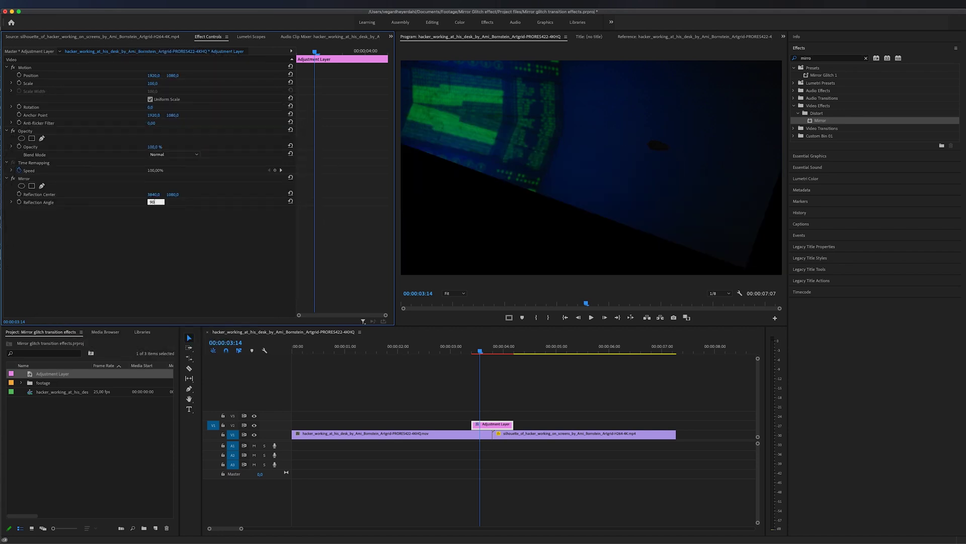
{"action": "type", "text": "0"}
{"action": "key", "text": "Return"}
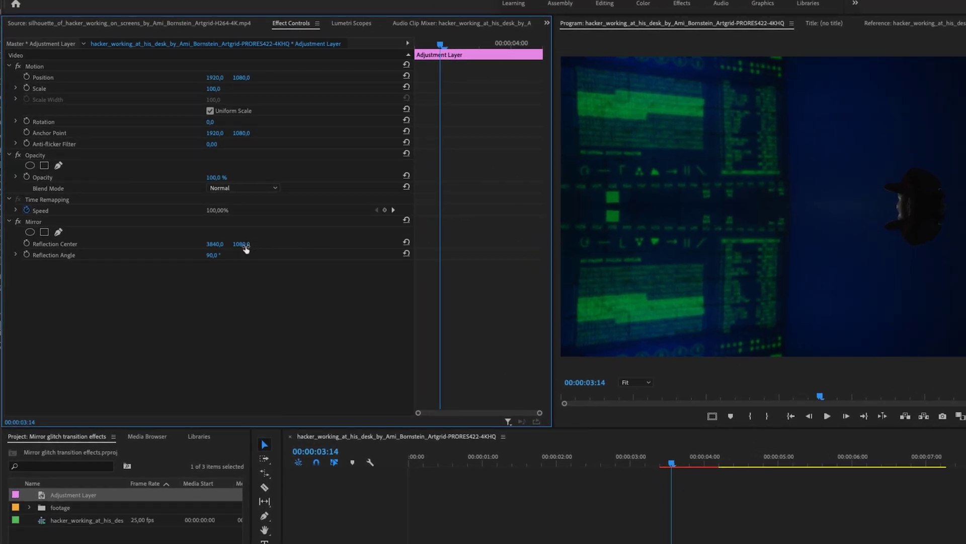
{"action": "left_click_drag", "start_coordinate": [242, 244], "coordinate": [494, 243]}
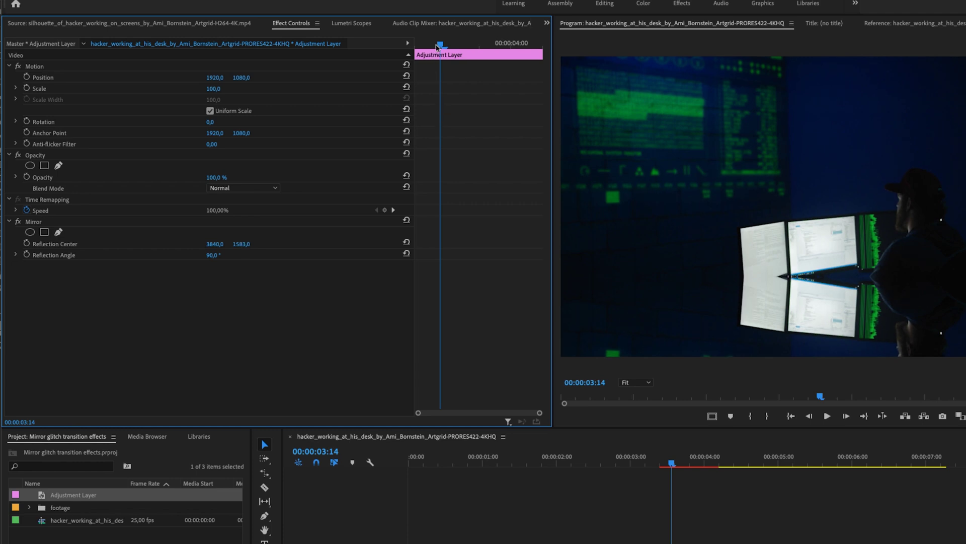
{"action": "key", "text": "Up"}
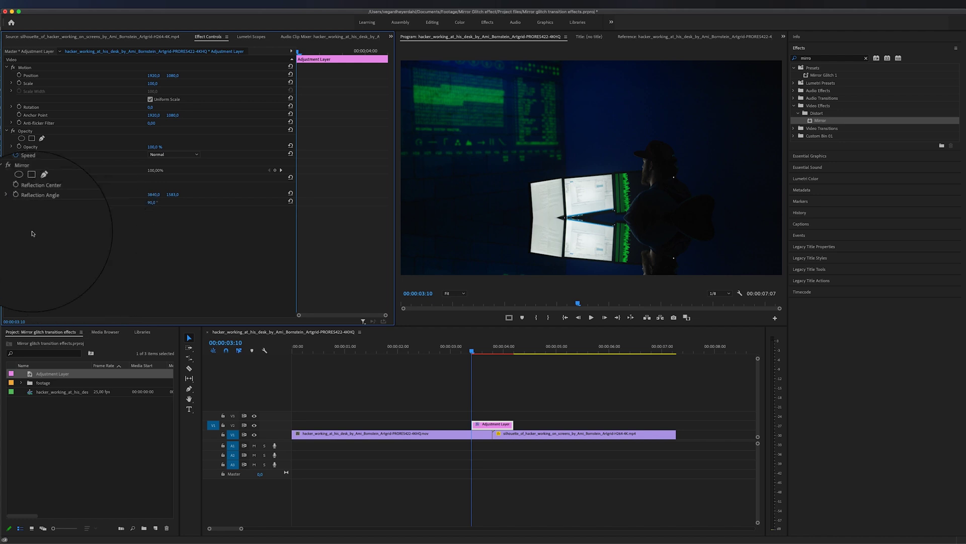
Turn on keyframing for Reflection Angle and Reflection Center at 00:00:03:10, then advance one frame.
{"action": "left_click", "coordinate": [20, 203]}
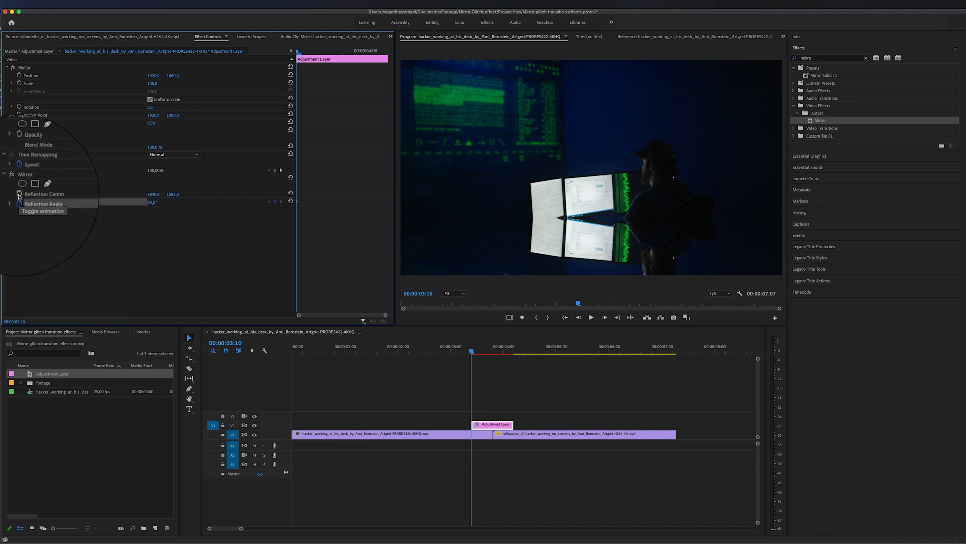
{"action": "left_click", "coordinate": [18, 195]}
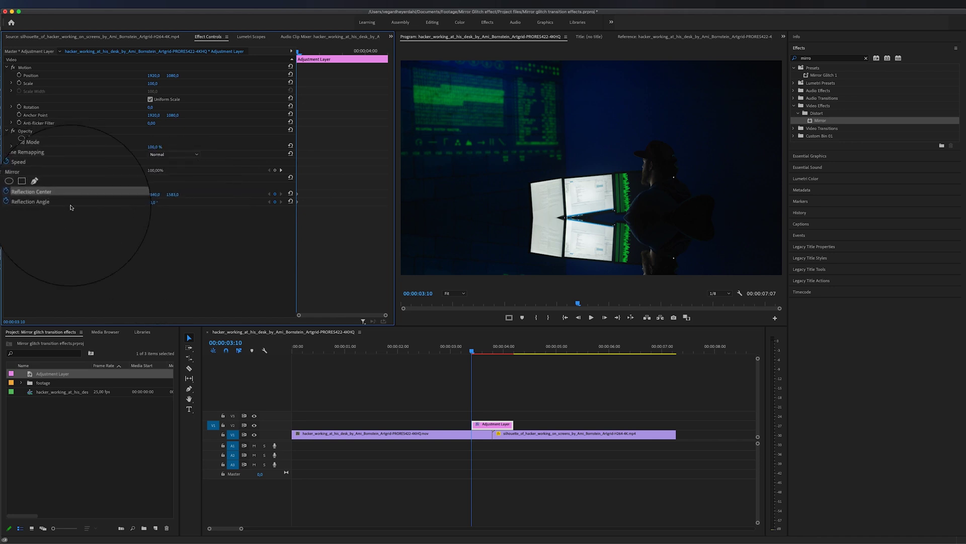
{"action": "key", "text": "Right"}
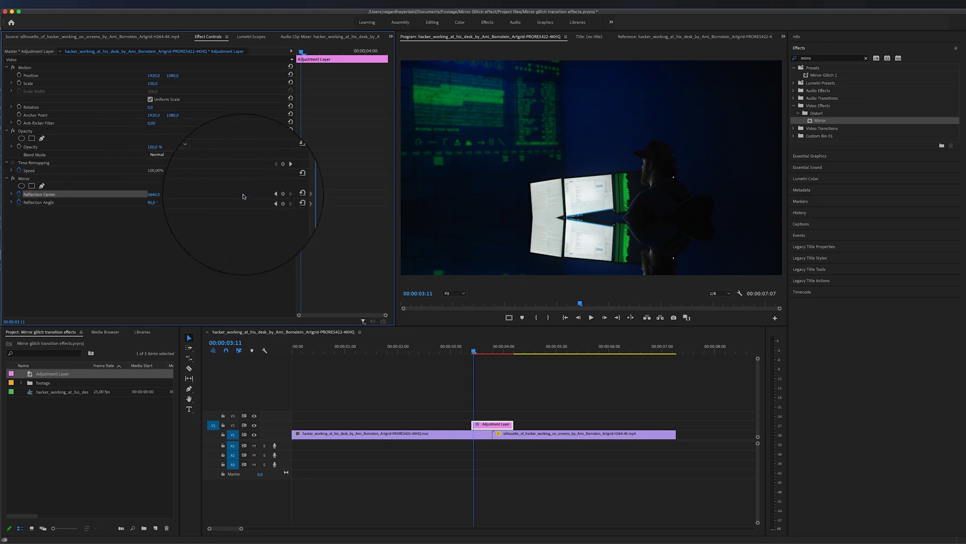
Key the Mirror back to 0° and centre 1080 on the next frame, then angle 75° at 00:00:03:12.
{"action": "left_click", "coordinate": [290, 202]}
{"action": "left_click", "coordinate": [291, 194]}
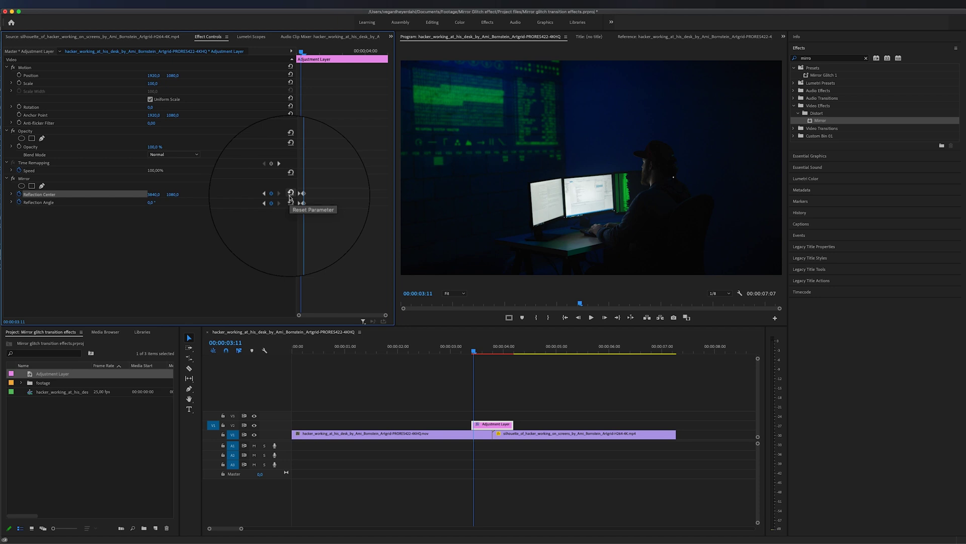
{"action": "key", "text": "Left"}
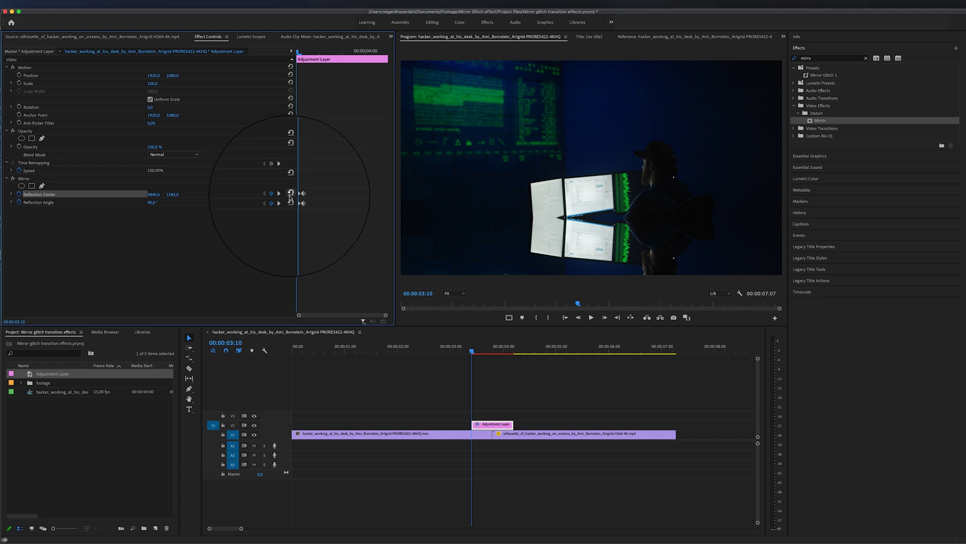
{"action": "key", "text": "Right"}
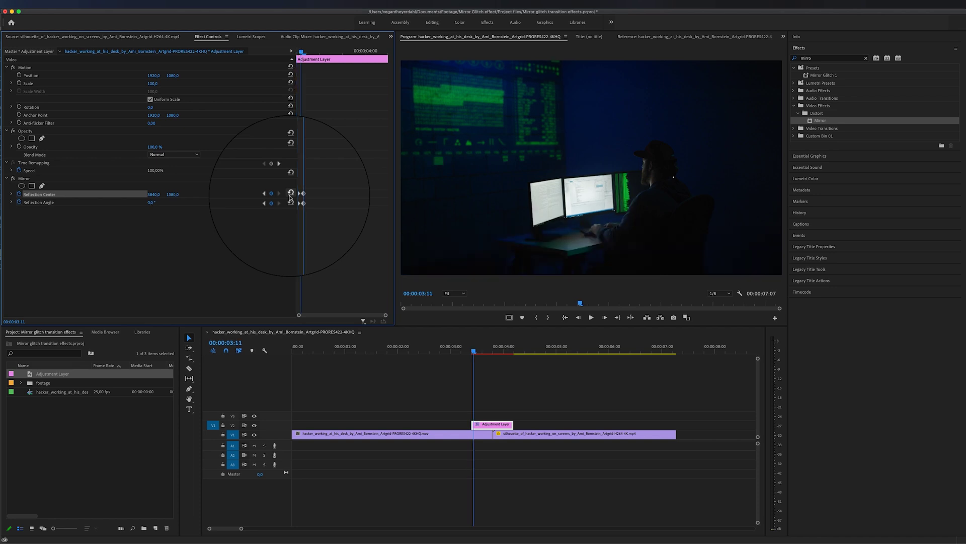
{"action": "key", "text": "Right"}
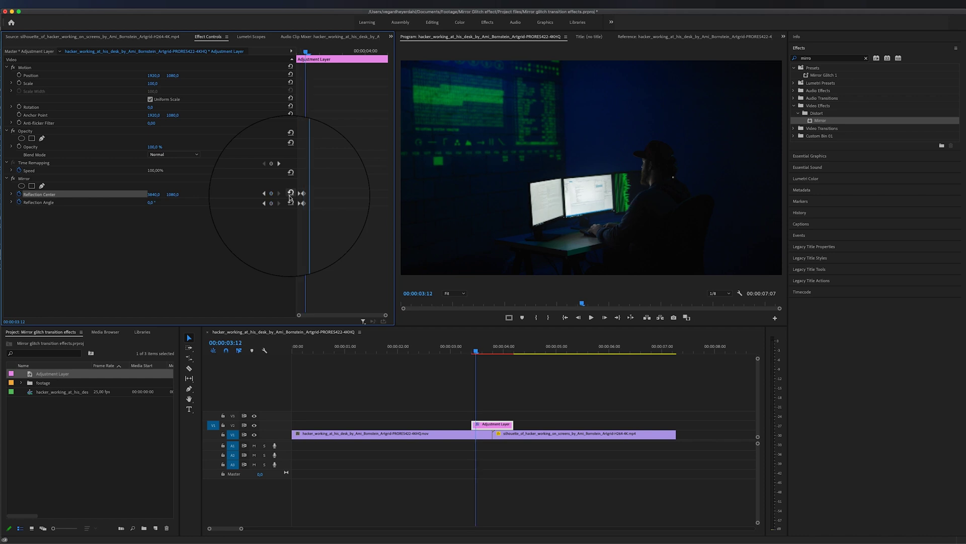
{"action": "left_click", "coordinate": [150, 203]}
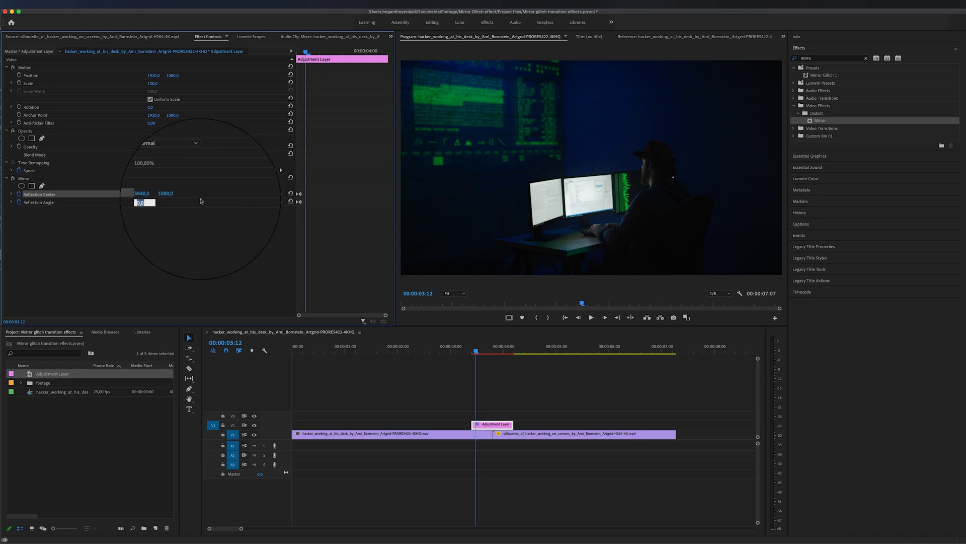
{"action": "type", "text": "7"}
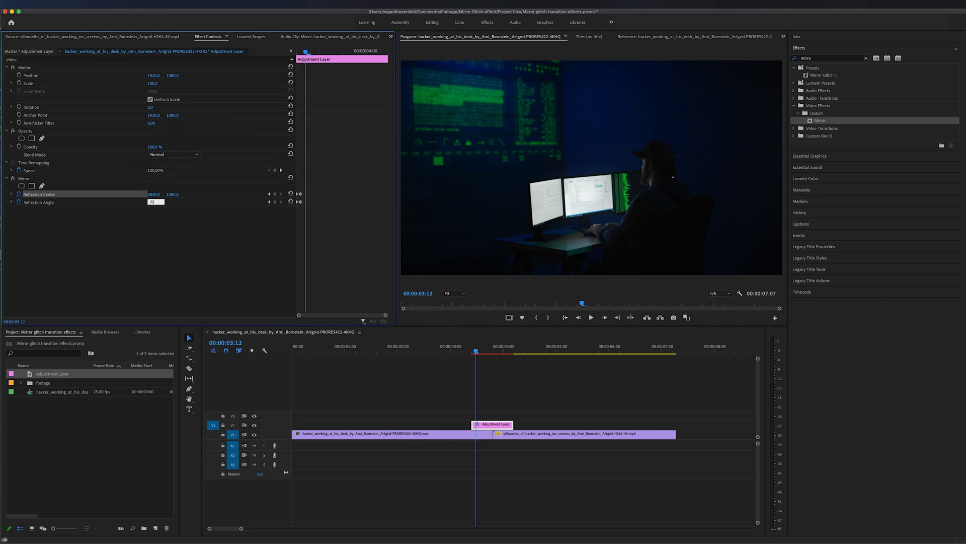
{"action": "type", "text": "5"}
{"action": "key", "text": "Return"}
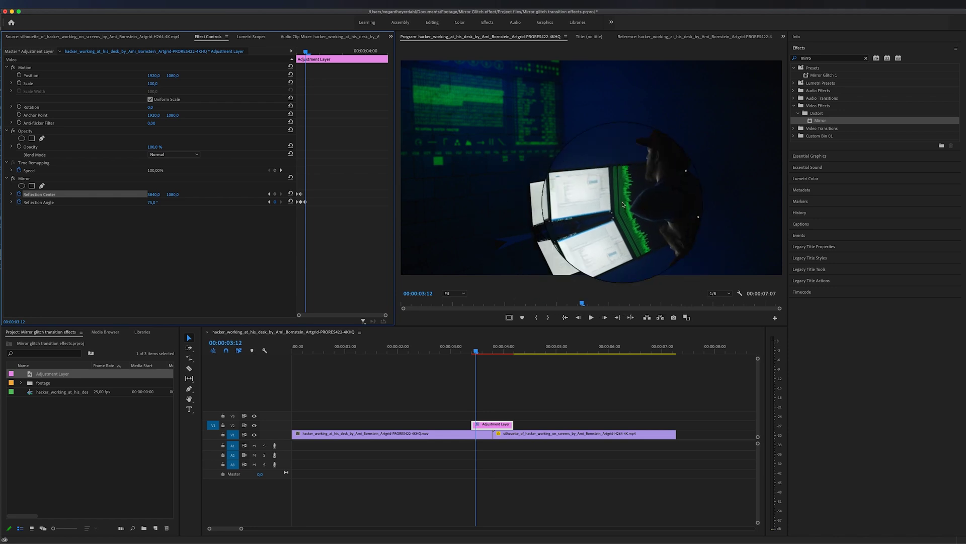
On the following frames key Reflection Angle 0°, then centre about 1820 with angle -46°.
{"action": "key", "text": "Right"}
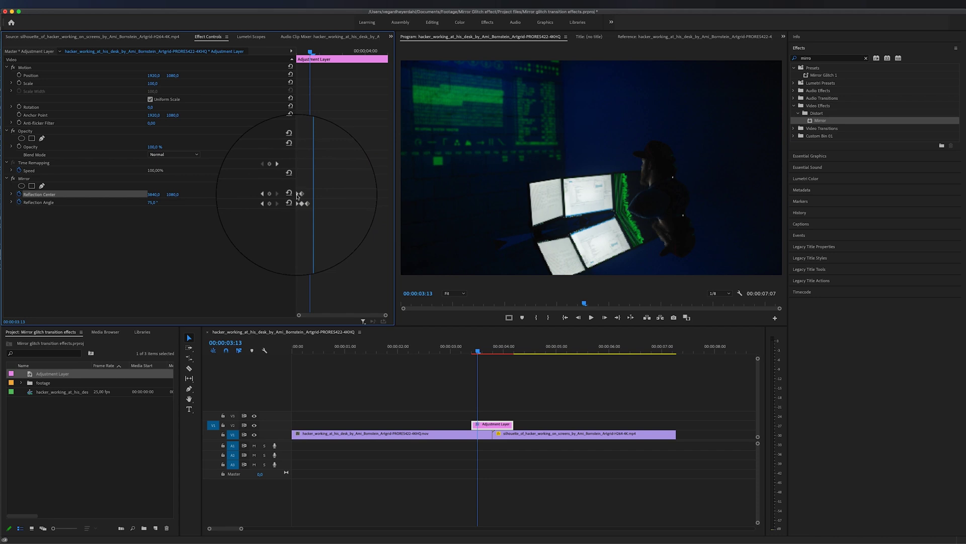
{"action": "left_click", "coordinate": [159, 204]}
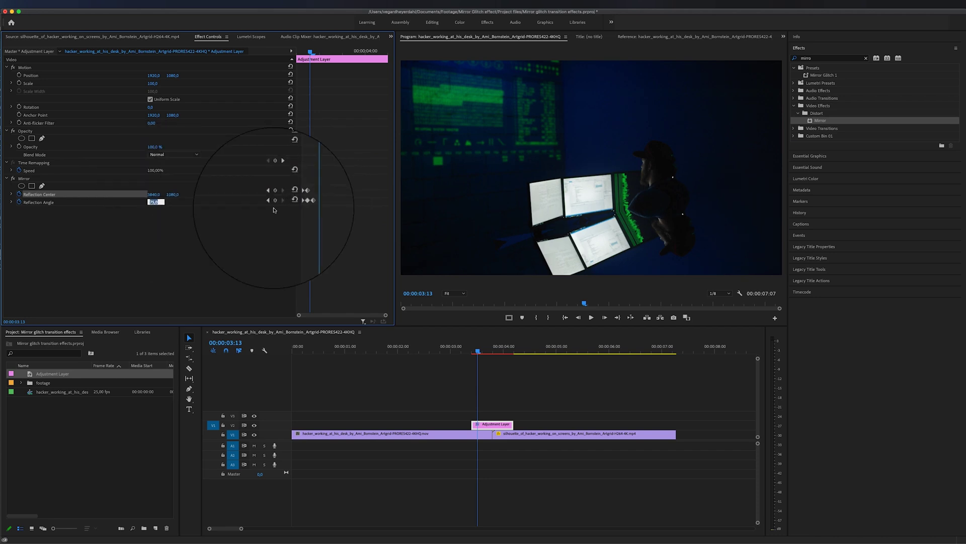
{"action": "type", "text": "0"}
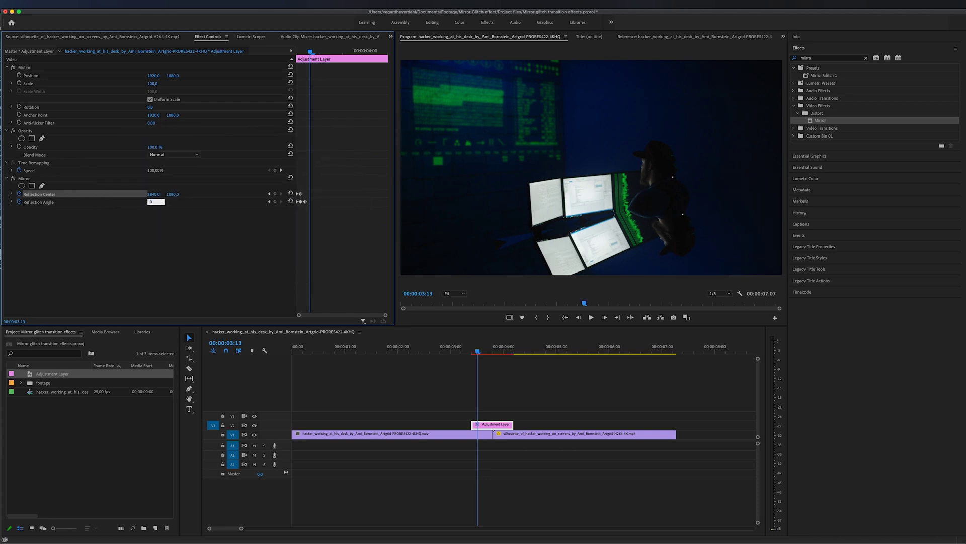
{"action": "key", "text": "Return"}
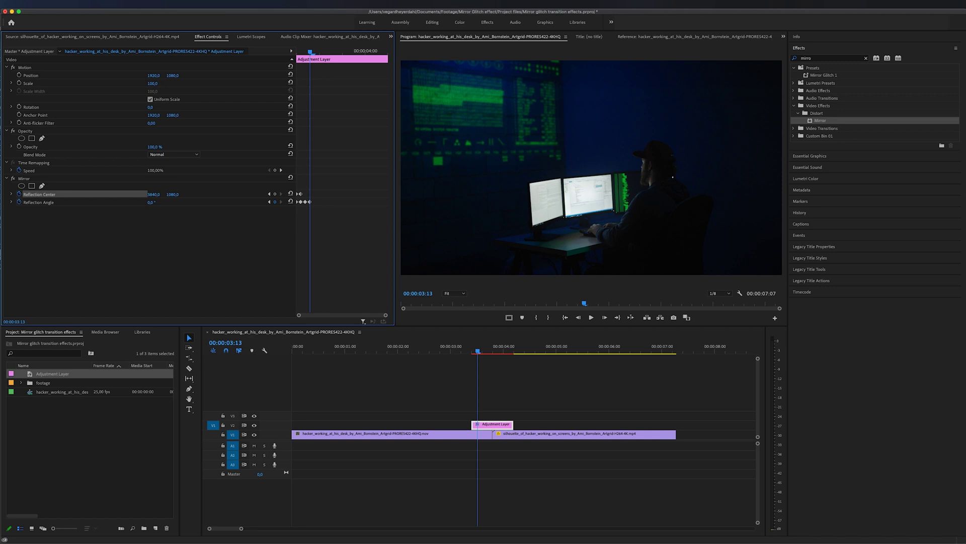
{"action": "key", "text": "Right"}
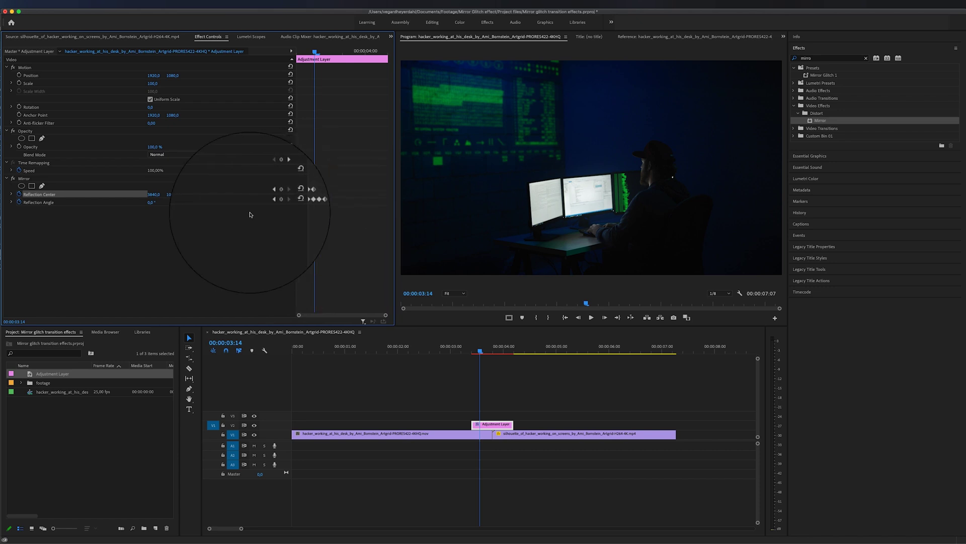
{"action": "left_click", "coordinate": [149, 202]}
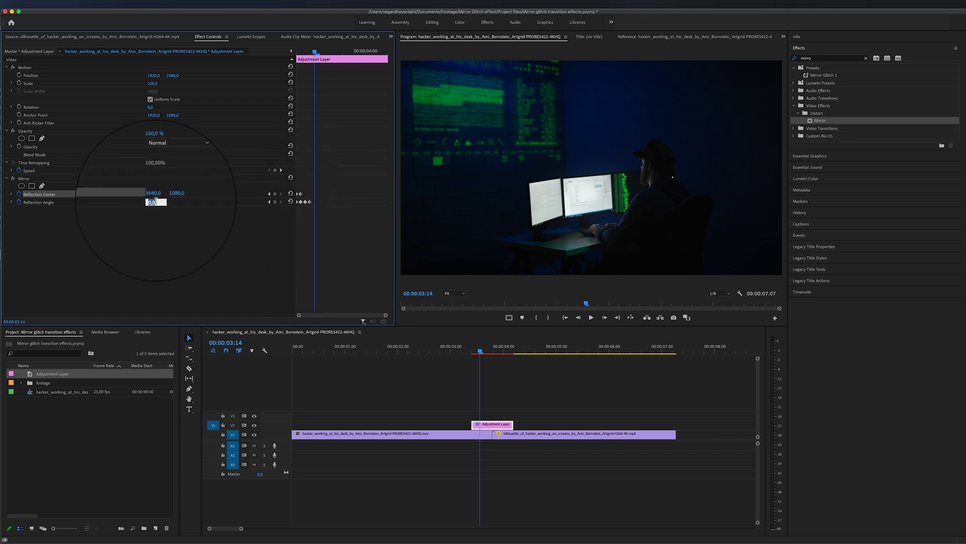
{"action": "left_click_drag", "start_coordinate": [172, 194], "coordinate": [176, 195]}
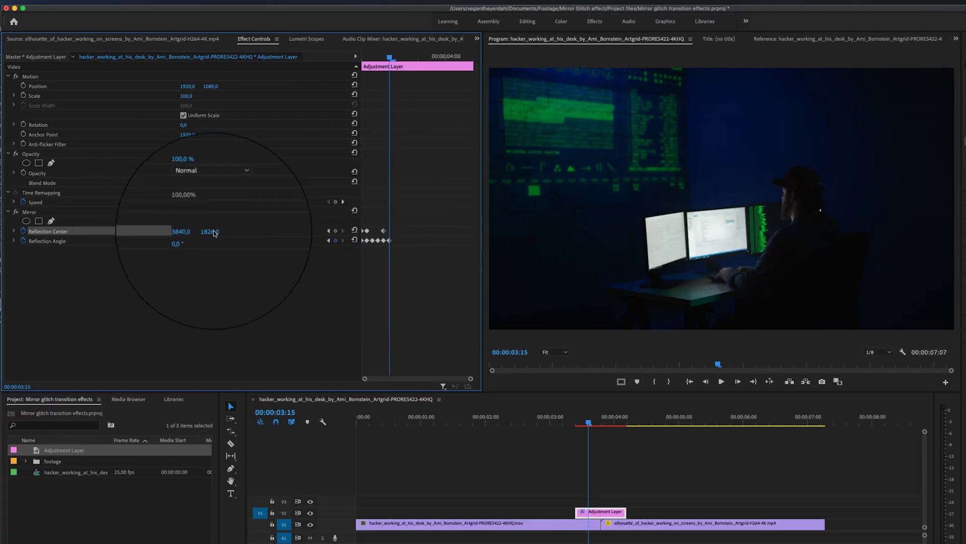
{"action": "left_click_drag", "start_coordinate": [214, 232], "coordinate": [171, 241]}
Keep stepping frames, keying Reflection Center height 1080, then shifting the centre up to 1905, 1193.
{"action": "key", "text": "Right"}
{"action": "key", "text": "Right"}
{"action": "key", "text": "Right"}
{"action": "key", "text": "Right"}
{"action": "key", "text": "Right"}
{"action": "key", "text": "Right"}
{"action": "left_click", "coordinate": [210, 231]}
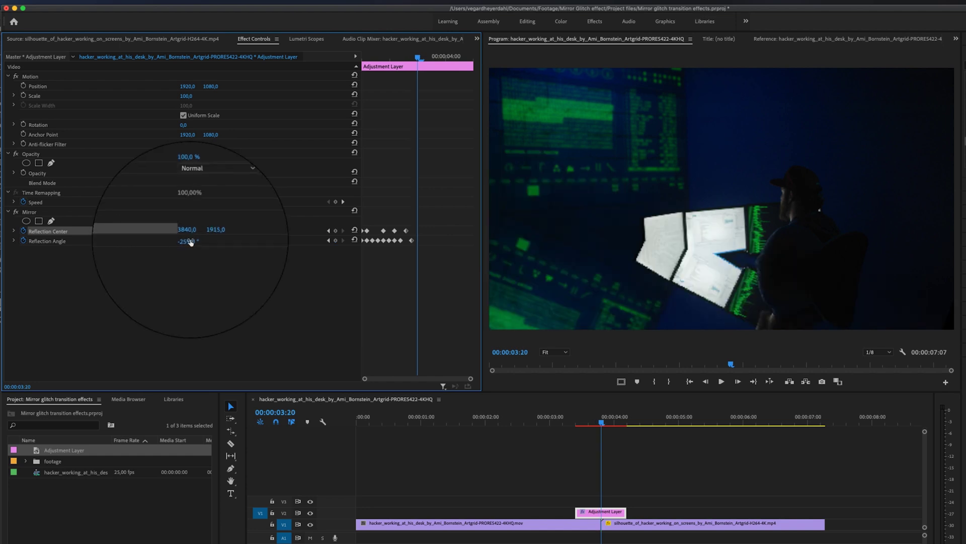
{"action": "type", "text": "1080"}
{"action": "key", "text": "Return"}
{"action": "left_click", "coordinate": [354, 240]}
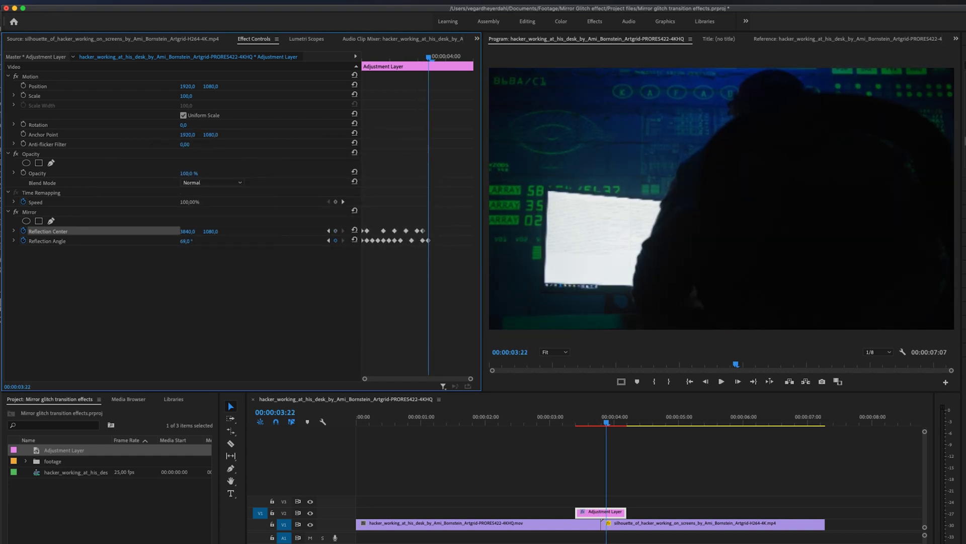
{"action": "key", "text": "Right"}
{"action": "key", "text": "Right"}
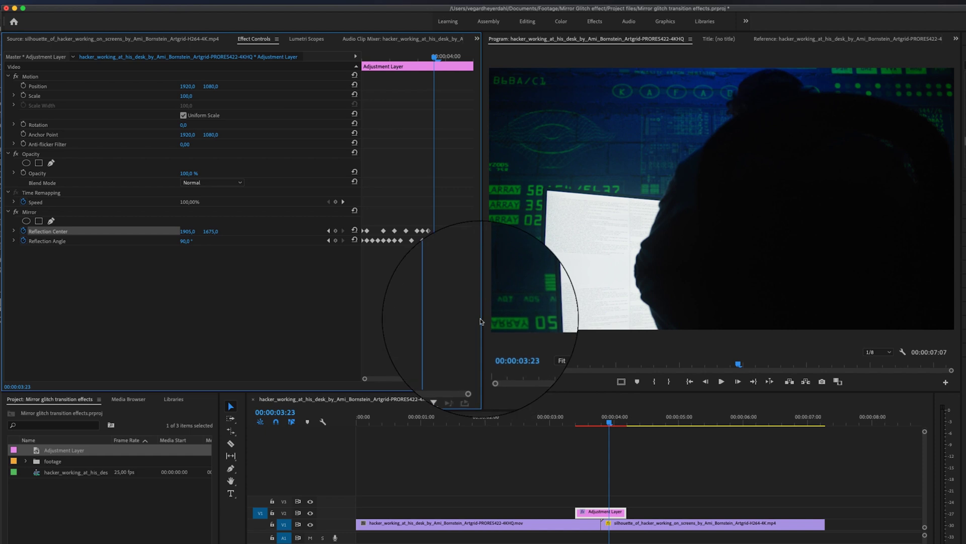
{"action": "key", "text": "Right"}
{"action": "key", "text": "Left"}
{"action": "left_click_drag", "start_coordinate": [224, 233], "coordinate": [131, 233]}
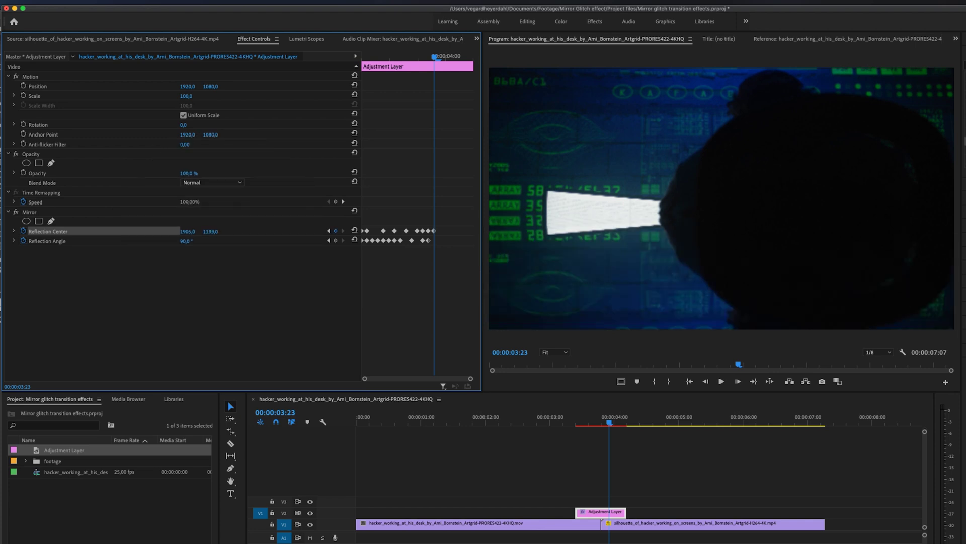
{"action": "left_click", "coordinate": [518, 417]}
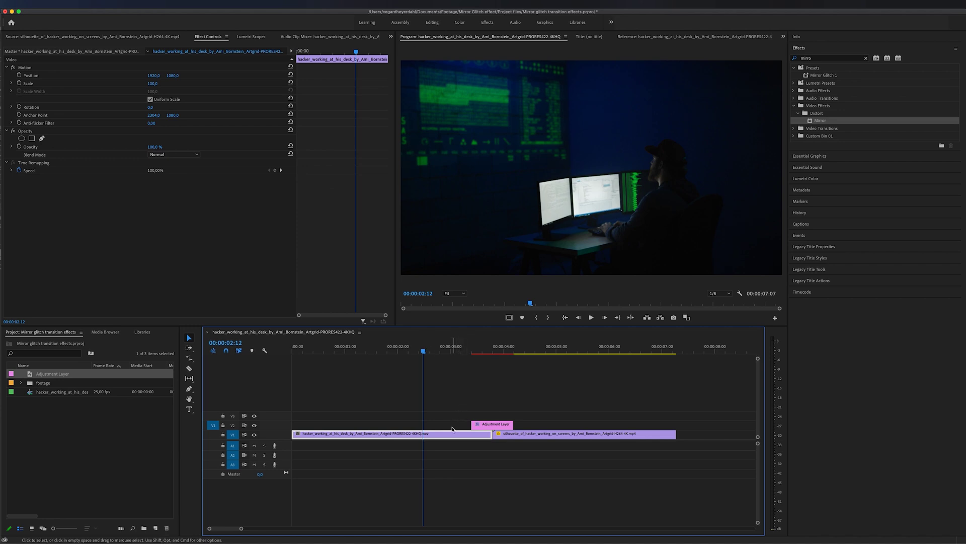
{"action": "key", "text": "space"}
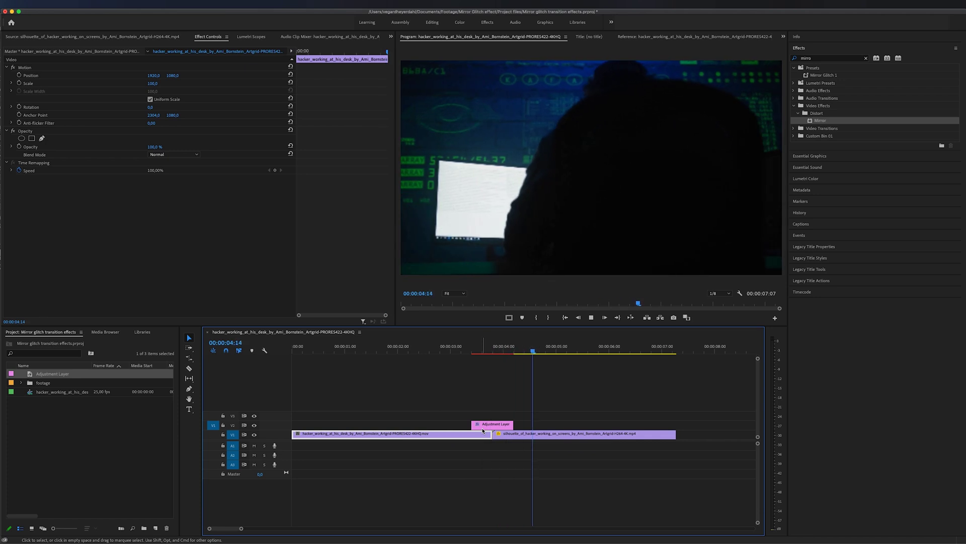
{"action": "left_click", "coordinate": [463, 349]}
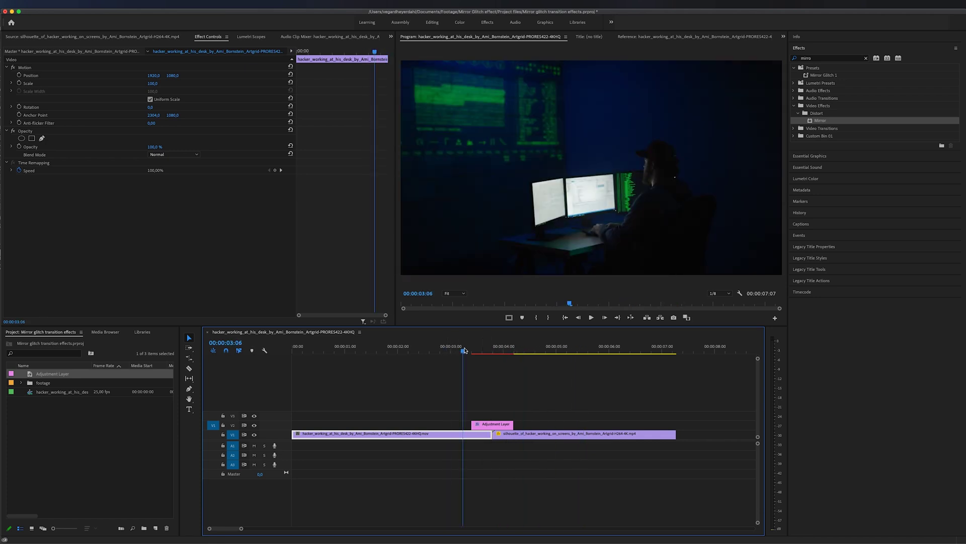
{"action": "left_click_drag", "start_coordinate": [464, 349], "coordinate": [493, 350]}
{"action": "left_click", "coordinate": [491, 425]}
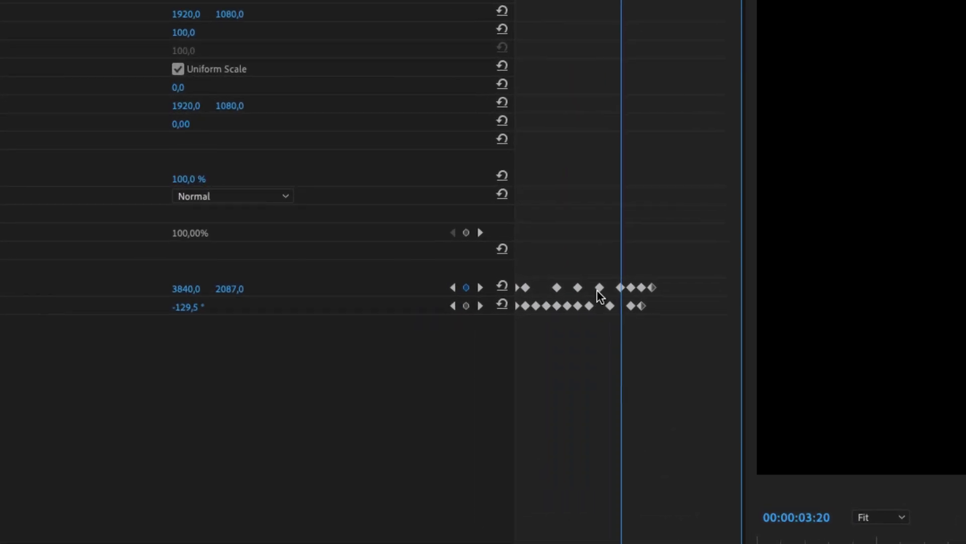
{"action": "key", "text": "Left"}
{"action": "key", "text": "Left"}
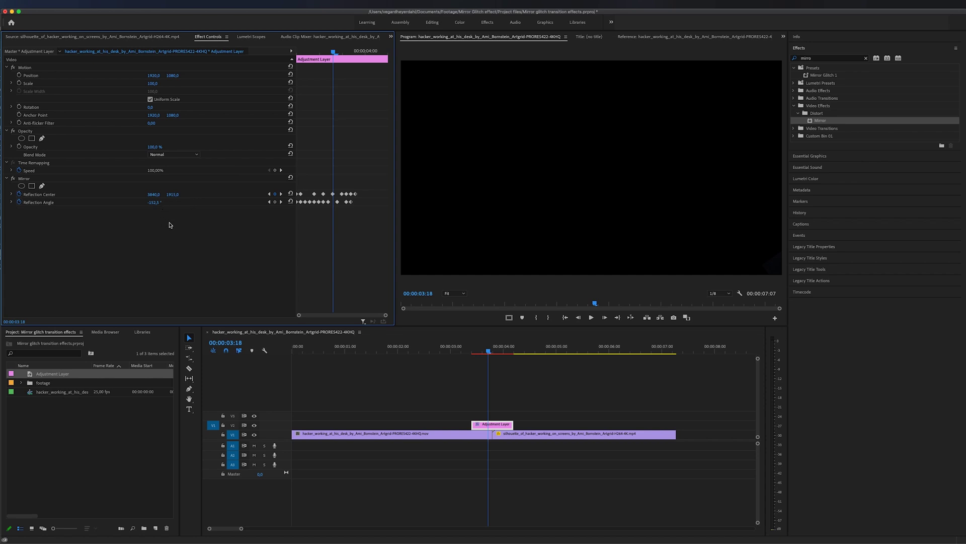
{"action": "left_click", "coordinate": [484, 350]}
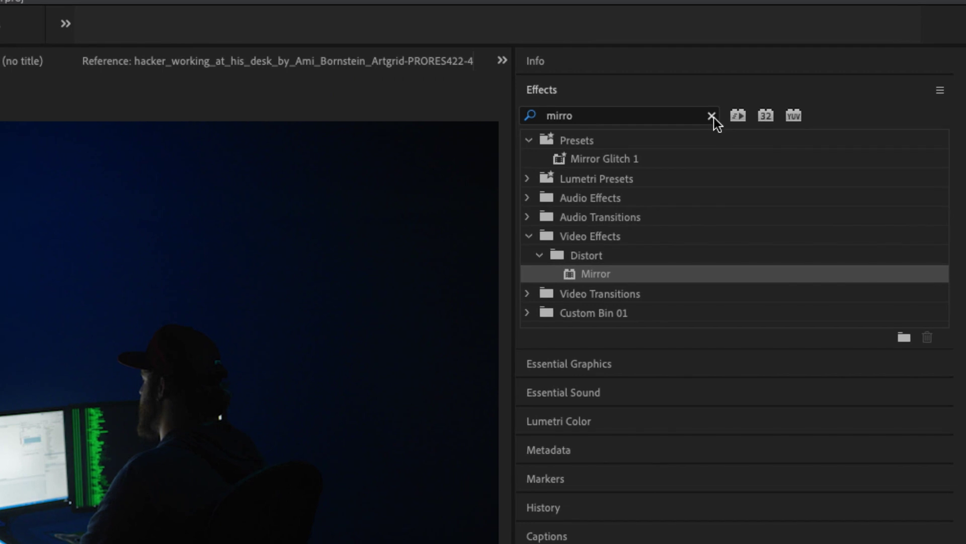
Search 'warp' and apply Distort > Wave Warp to the Adjustment Layer clip alongside Mirror.
{"action": "left_click", "coordinate": [866, 58]}
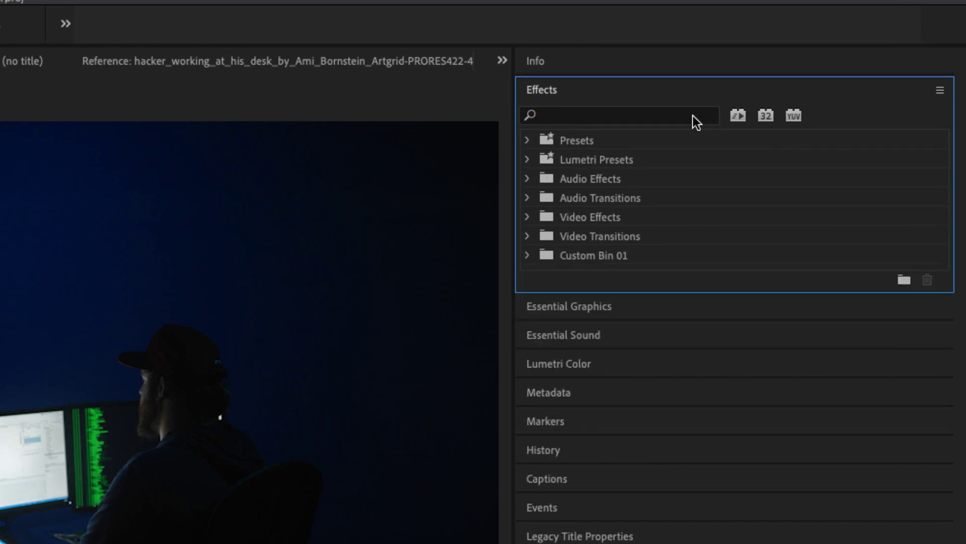
{"action": "left_click", "coordinate": [690, 117]}
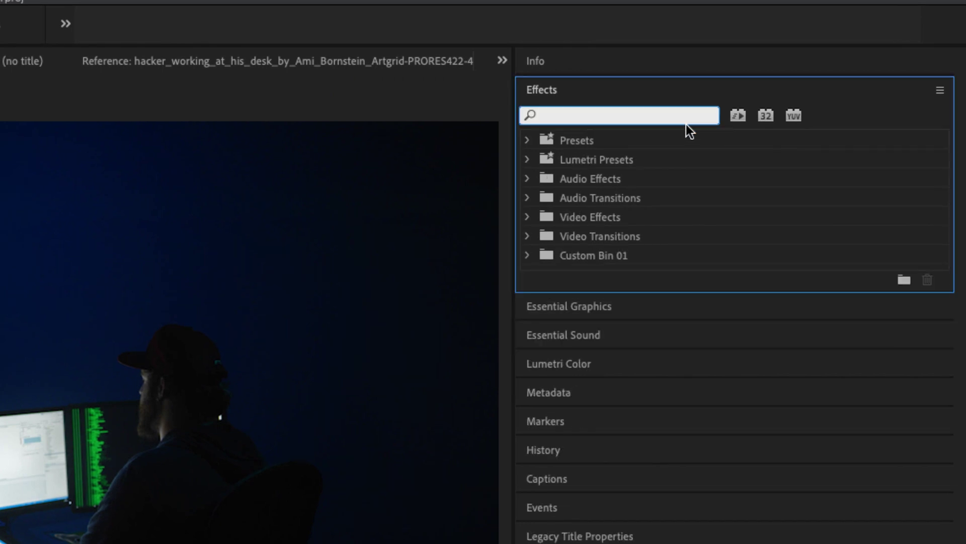
{"action": "type", "text": "warå"}
{"action": "key", "text": "BackSpace"}
{"action": "type", "text": "p"}
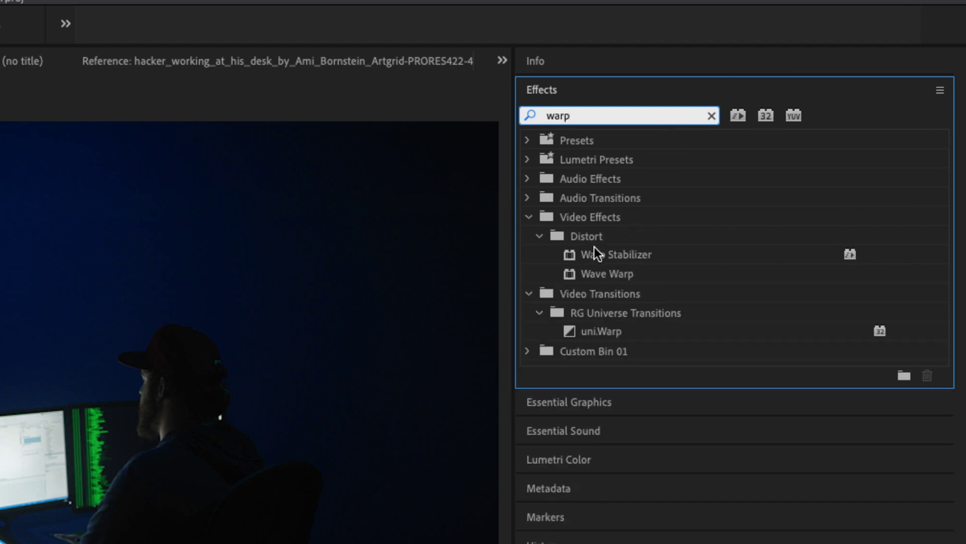
{"action": "left_click", "coordinate": [592, 272]}
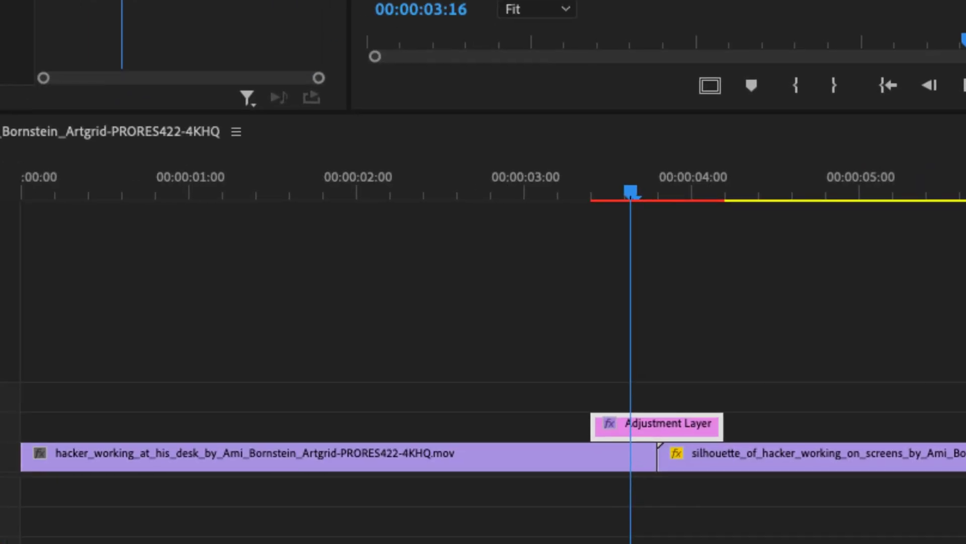
{"action": "left_click_drag", "start_coordinate": [746, 298], "coordinate": [657, 429]}
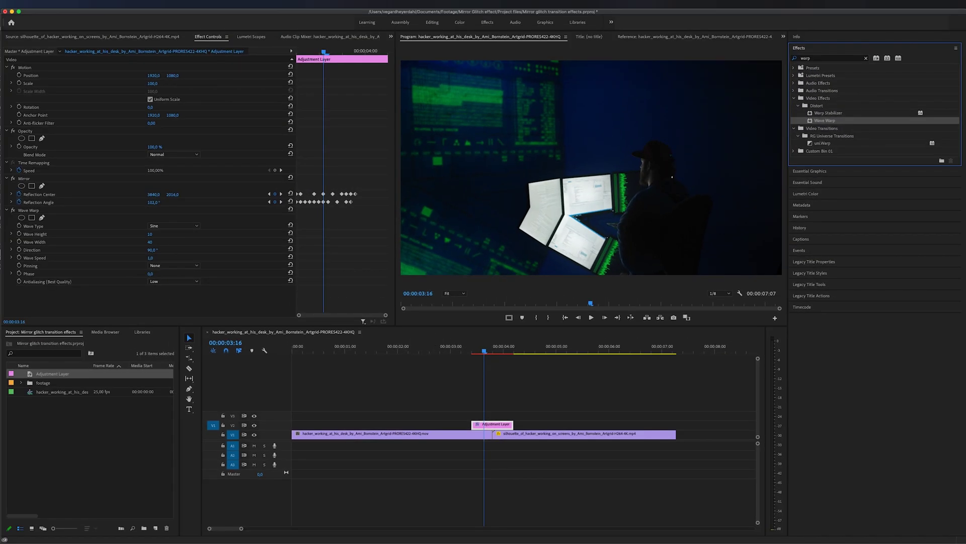
At the adjustment layer's first frame, switch Wave Warp's Wave Type to Noise.
{"action": "left_click", "coordinate": [6, 179]}
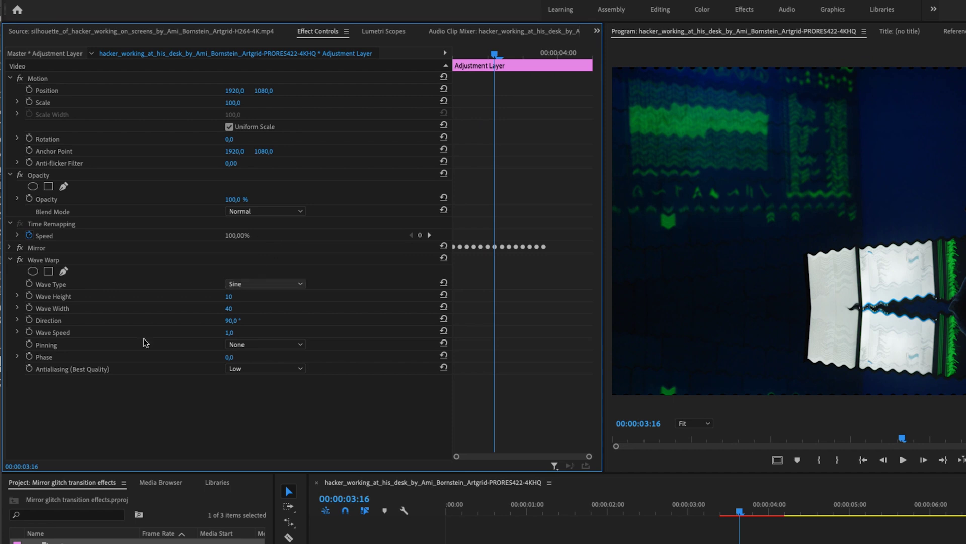
{"action": "left_click_drag", "start_coordinate": [462, 55], "coordinate": [450, 67]}
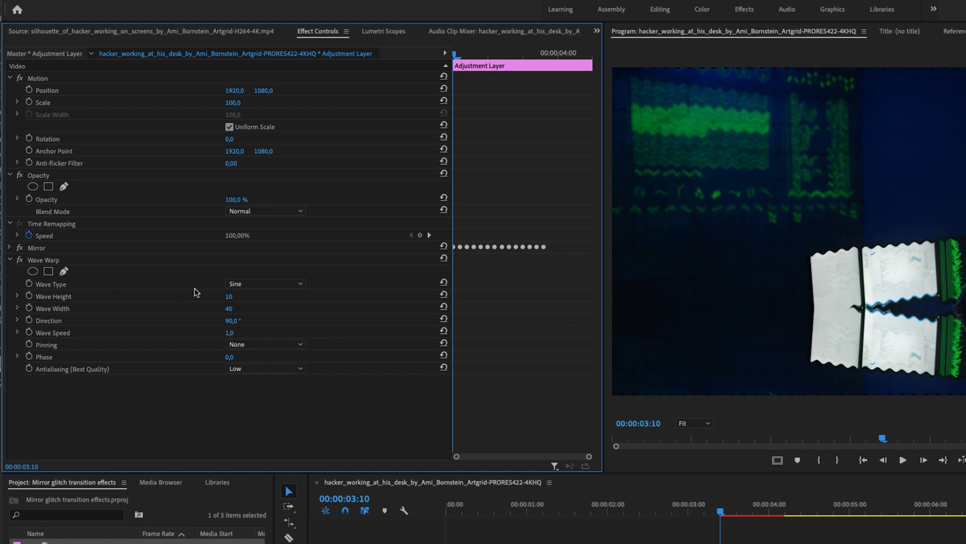
{"action": "left_click", "coordinate": [265, 284]}
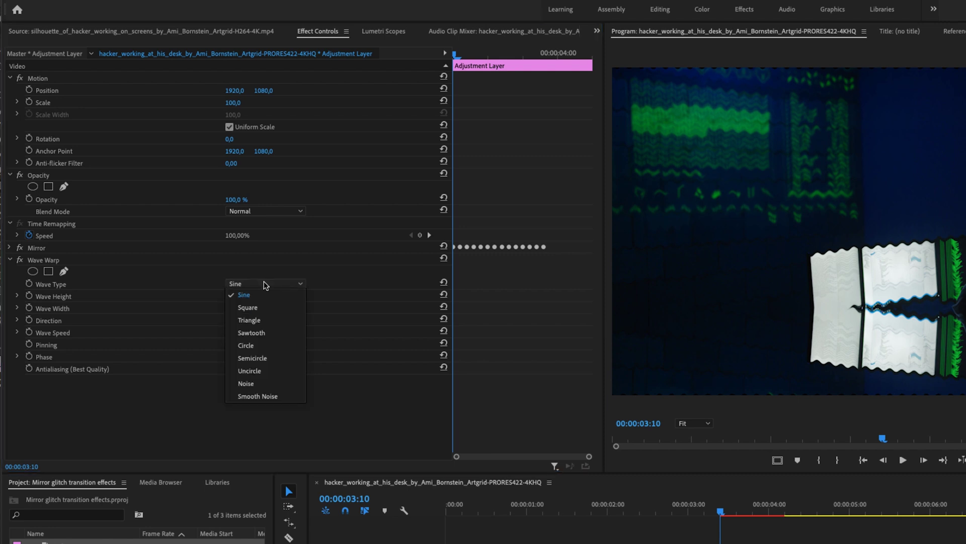
{"action": "left_click", "coordinate": [245, 383]}
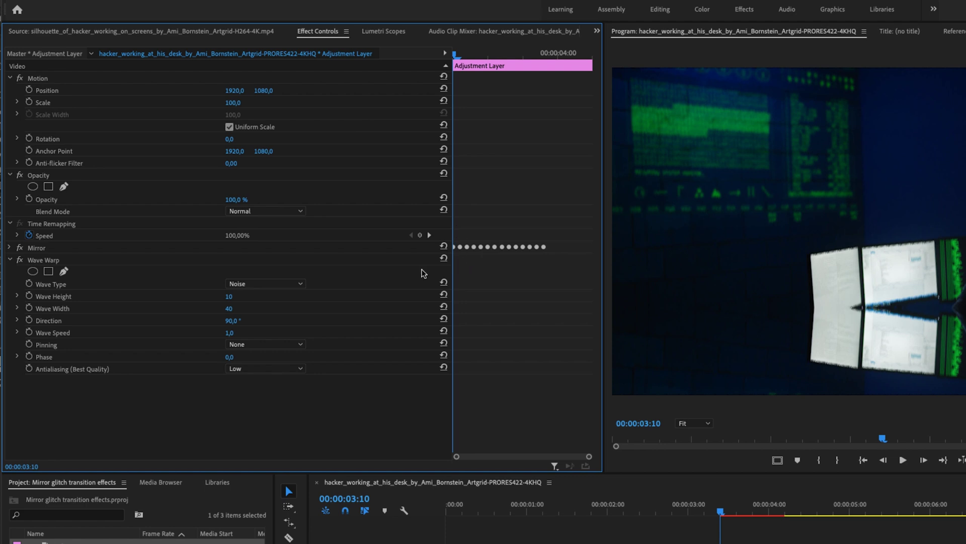
Start keyframes for Wave Height, Wave Width, Direction and Wave Speed.
{"action": "left_click", "coordinate": [29, 296]}
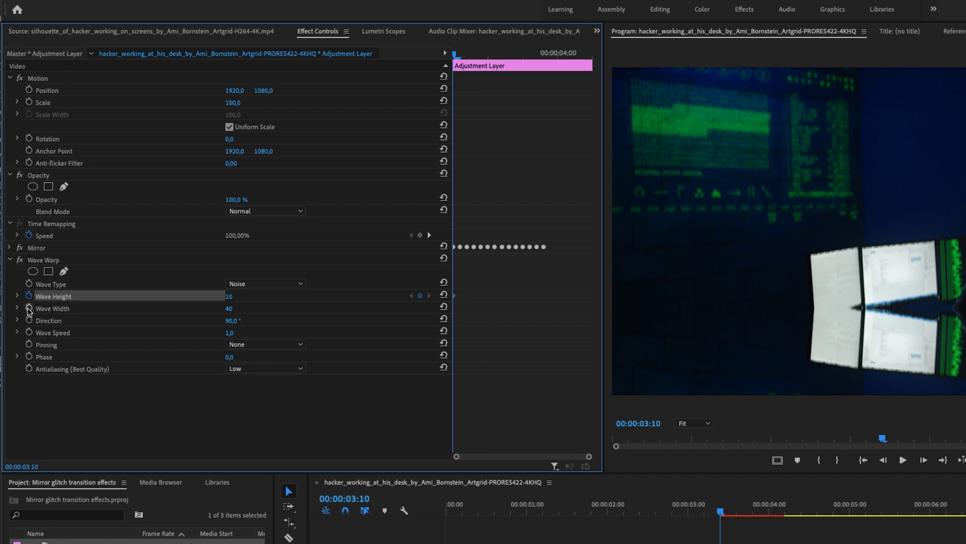
{"action": "left_click", "coordinate": [29, 308]}
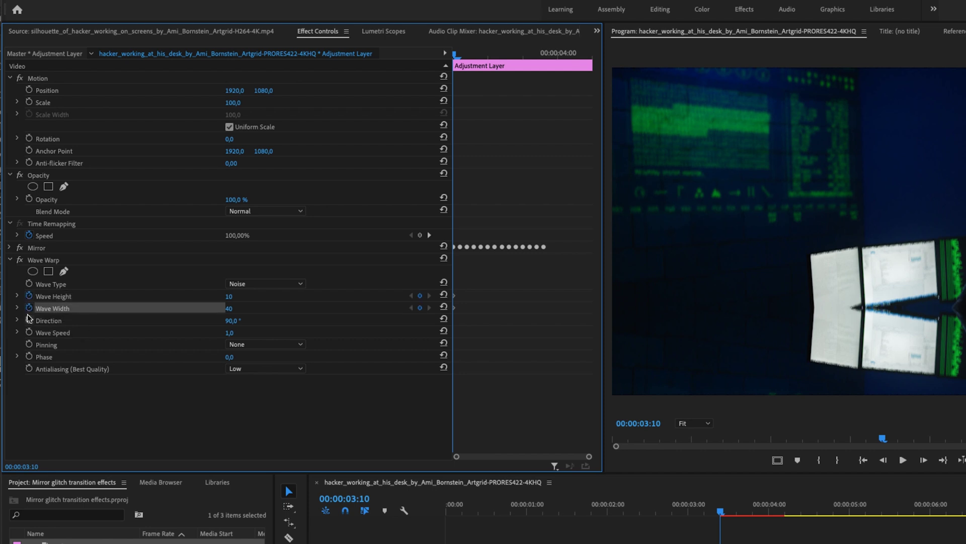
{"action": "left_click", "coordinate": [29, 320]}
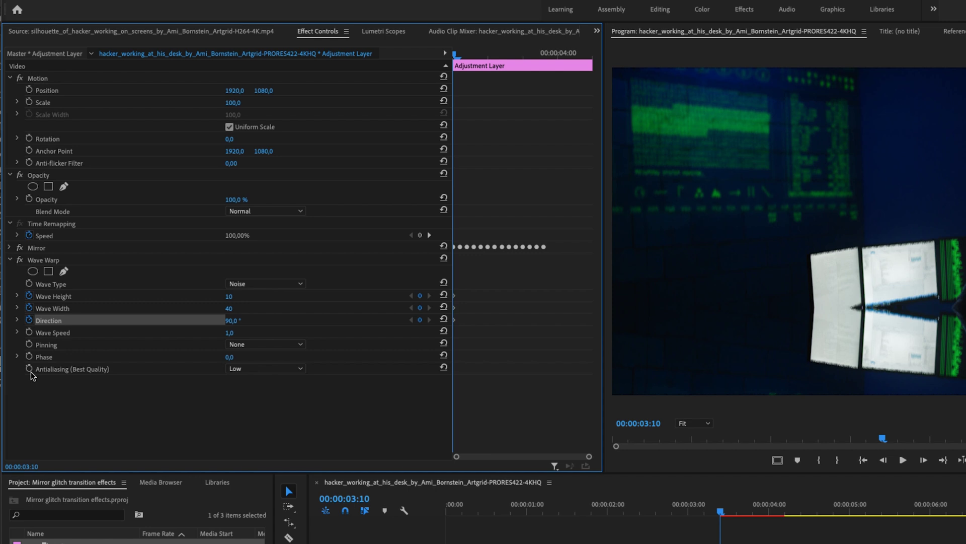
{"action": "left_click", "coordinate": [29, 332]}
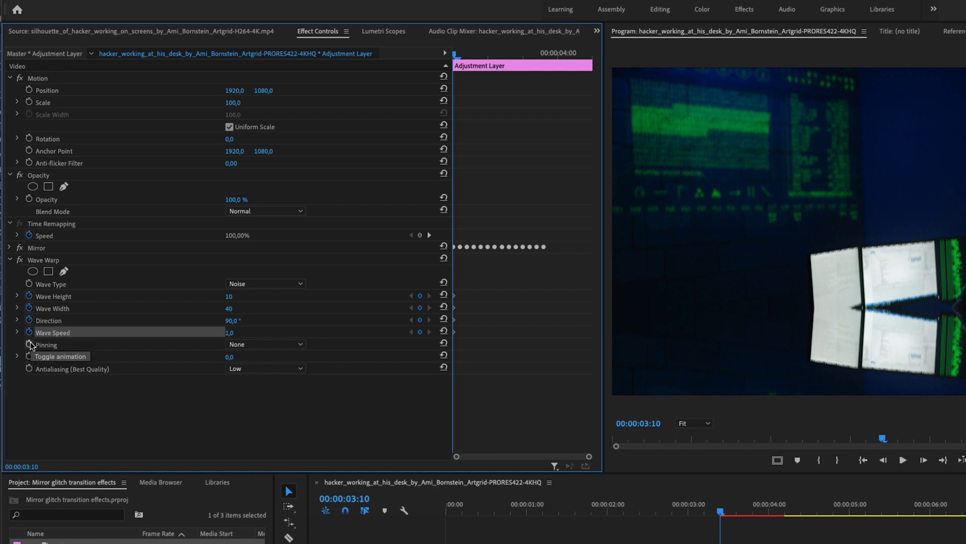
On the next frame, key a raised Direction, Wave Height 365 and Wave Width 1799.
{"action": "key", "text": "Right"}
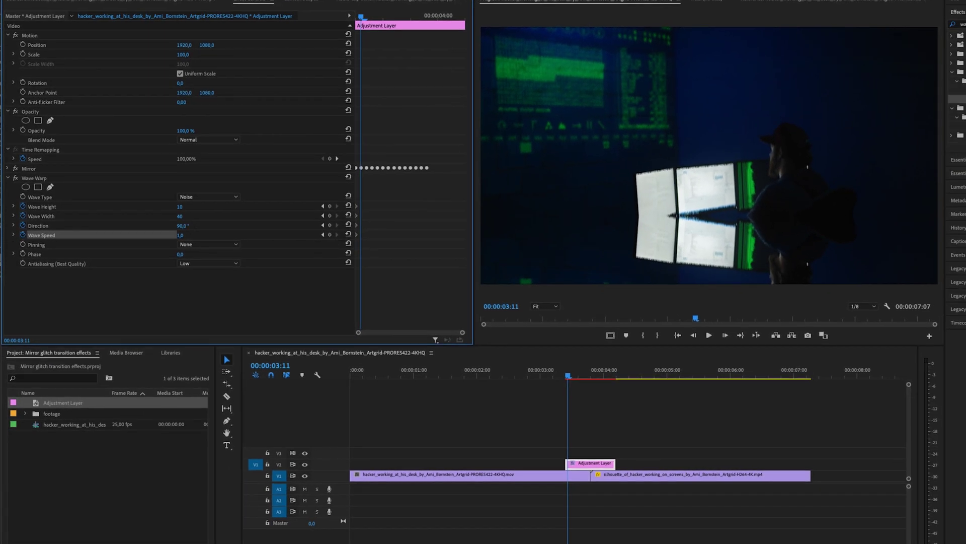
{"action": "left_click_drag", "start_coordinate": [183, 226], "coordinate": [211, 225]}
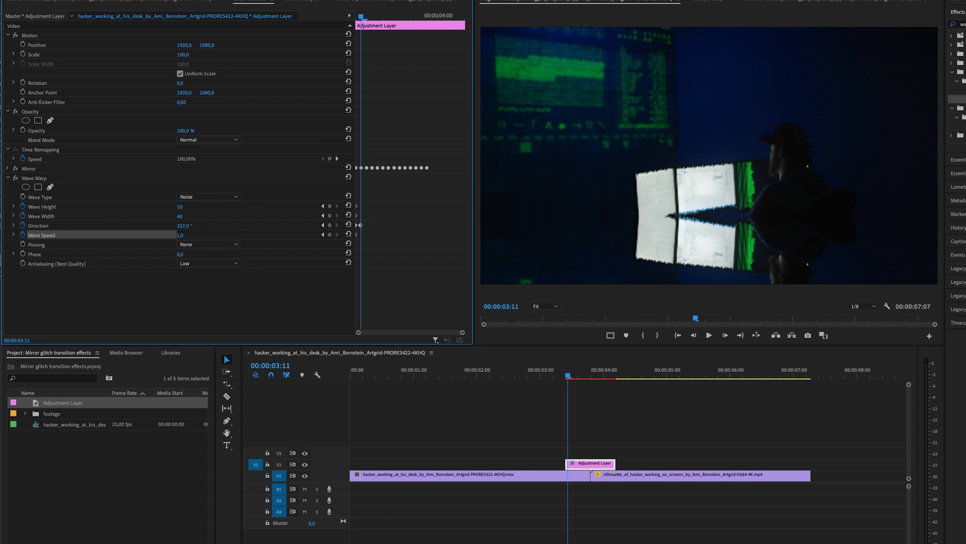
{"action": "left_click", "coordinate": [180, 207]}
{"action": "type", "text": "100"}
{"action": "key", "text": "Return"}
{"action": "left_click_drag", "start_coordinate": [186, 209], "coordinate": [200, 210]}
{"action": "left_click_drag", "start_coordinate": [181, 207], "coordinate": [196, 218]}
{"action": "left_click_drag", "start_coordinate": [180, 216], "coordinate": [194, 216]}
{"action": "left_click_drag", "start_coordinate": [182, 216], "coordinate": [189, 216]}
Over later frames key Width 1637, Direction -3°, Width 1464, then Height 1810 and Width 5360.
{"action": "key", "text": "Right"}
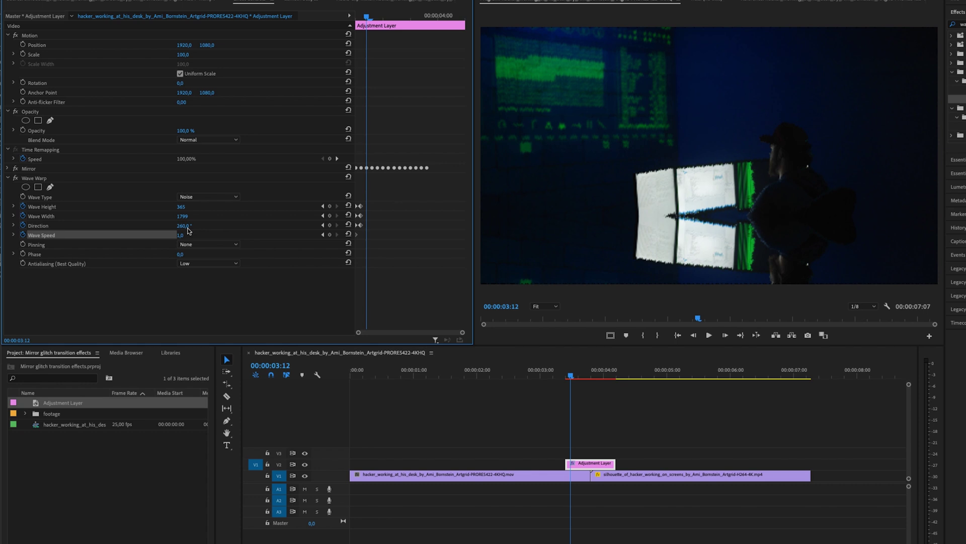
{"action": "left_click_drag", "start_coordinate": [187, 216], "coordinate": [228, 232]}
{"action": "key", "text": "Right"}
{"action": "left_click_drag", "start_coordinate": [186, 227], "coordinate": [183, 227]}
{"action": "key", "text": "Right"}
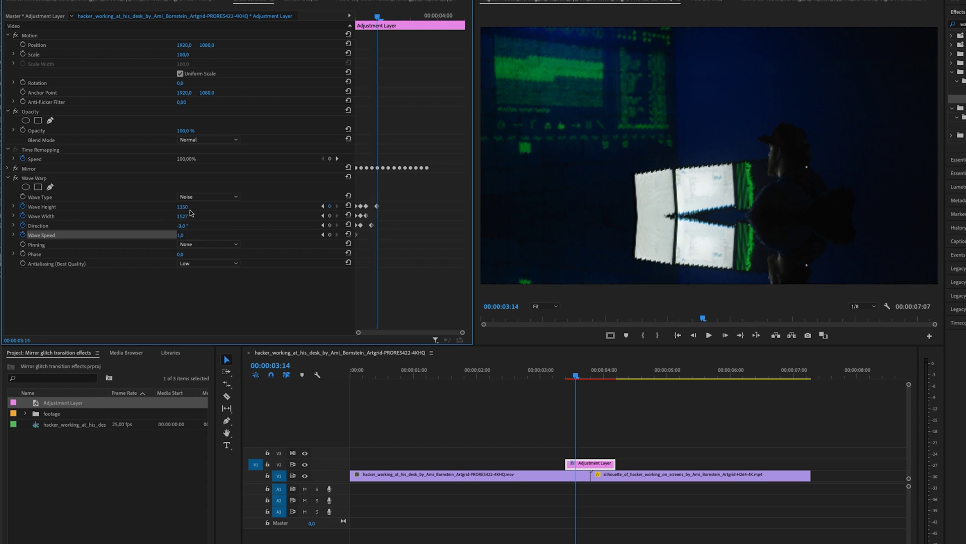
{"action": "key", "text": "Right"}
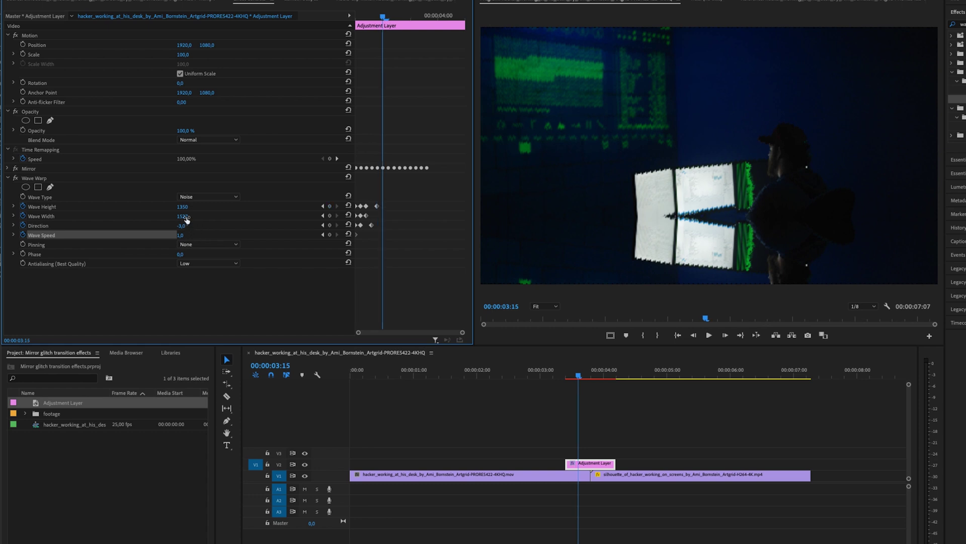
{"action": "left_click_drag", "start_coordinate": [185, 217], "coordinate": [196, 216]}
{"action": "key", "text": "Right"}
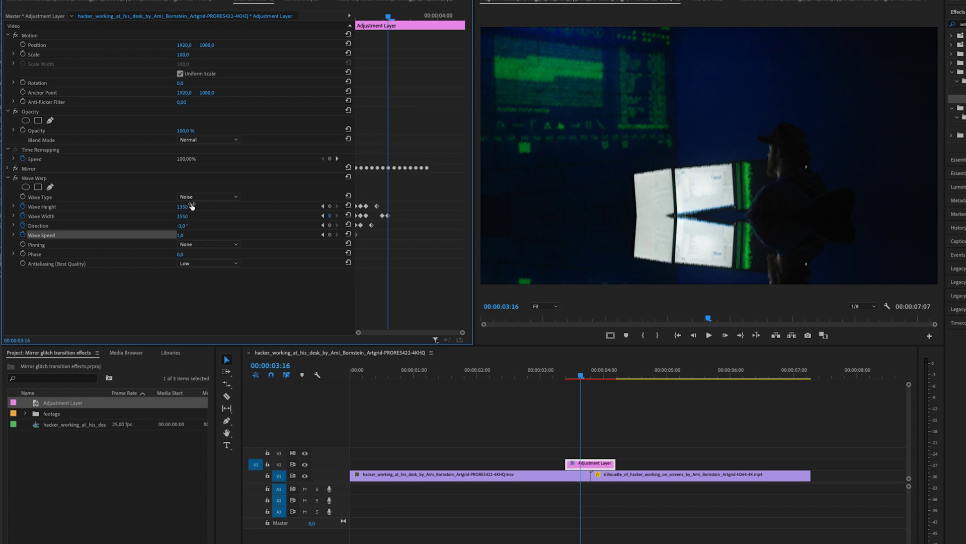
{"action": "key", "text": "Right"}
{"action": "left_click_drag", "start_coordinate": [182, 206], "coordinate": [199, 206]}
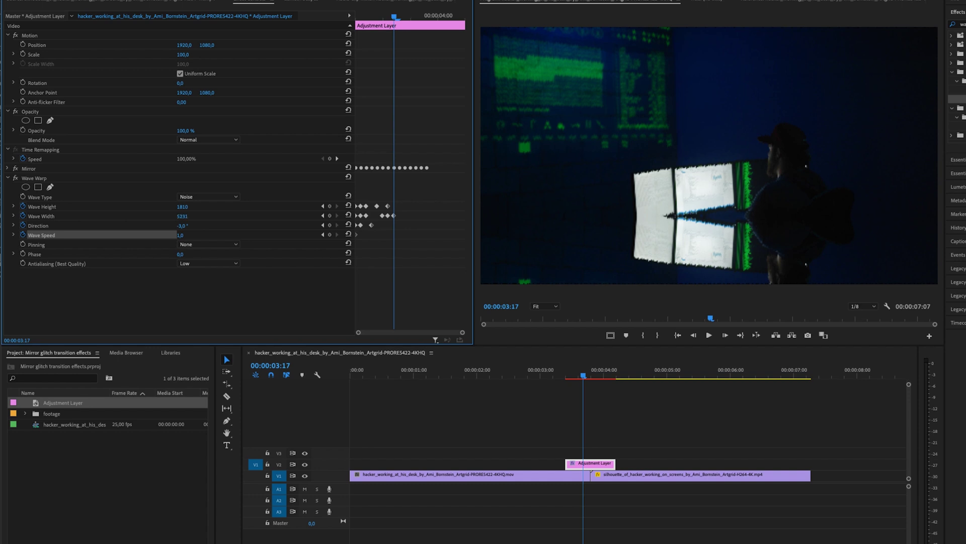
{"action": "left_click_drag", "start_coordinate": [182, 216], "coordinate": [202, 216]}
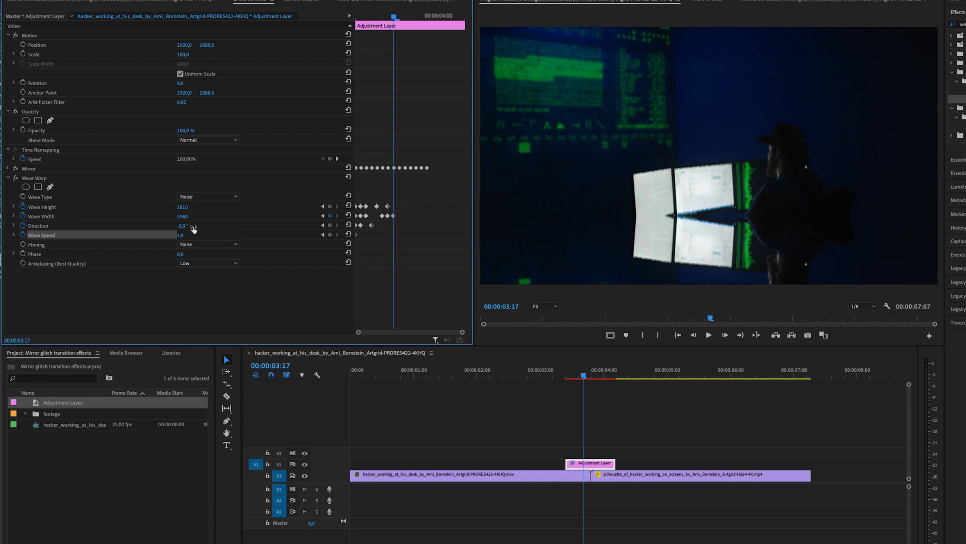
{"action": "key", "text": "Right"}
{"action": "key", "text": "Right"}
{"action": "left_click", "coordinate": [520, 375]}
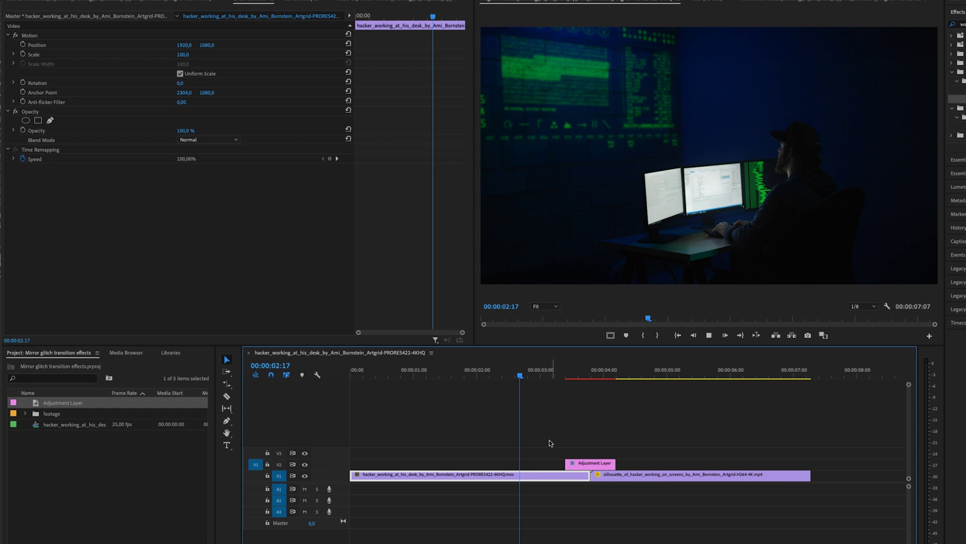
{"action": "key", "text": "space"}
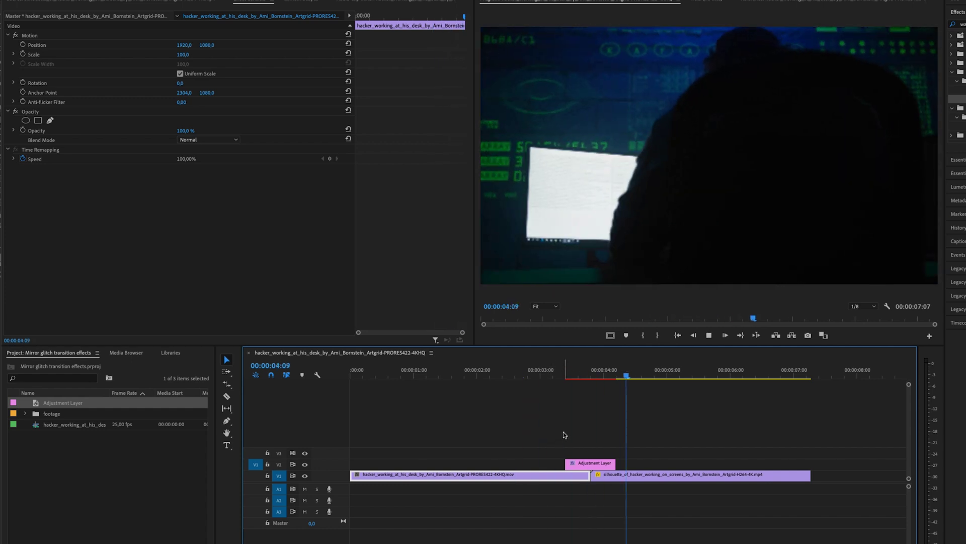
{"action": "left_click", "coordinate": [567, 375]}
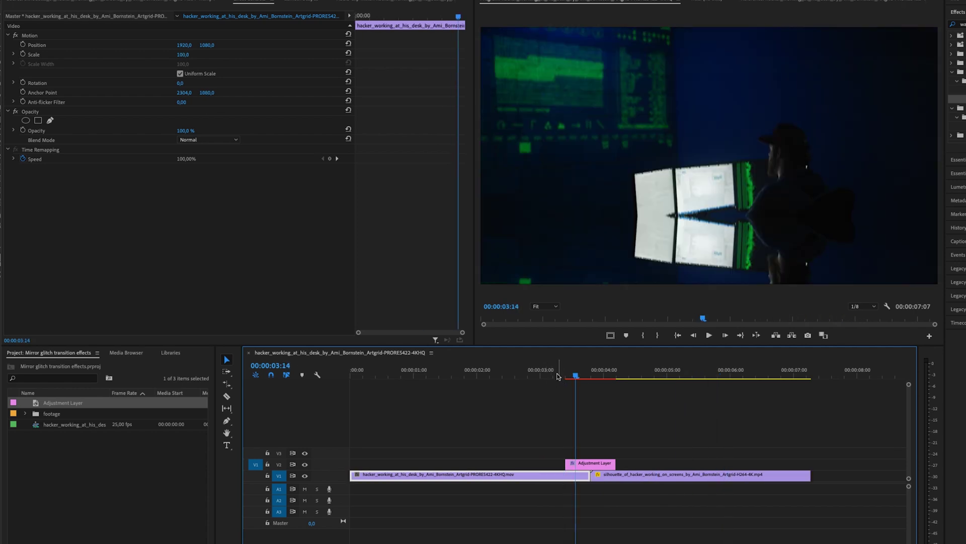
{"action": "left_click", "coordinate": [556, 375]}
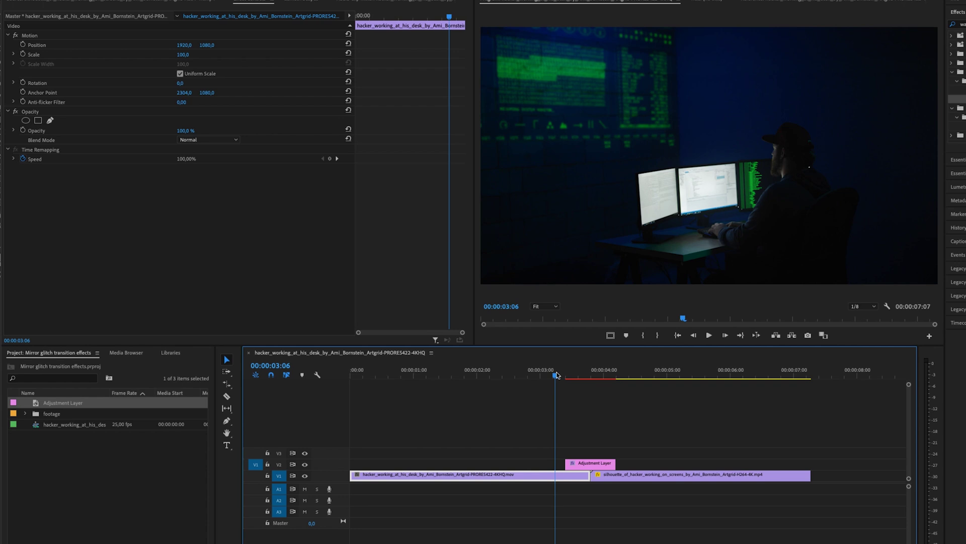
{"action": "left_click_drag", "start_coordinate": [557, 375], "coordinate": [592, 378]}
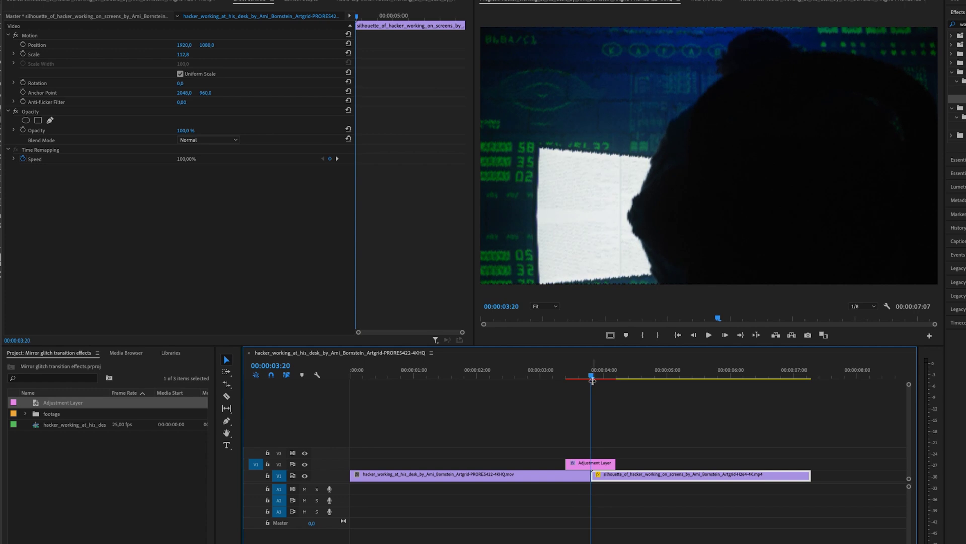
{"action": "left_click", "coordinate": [562, 375]}
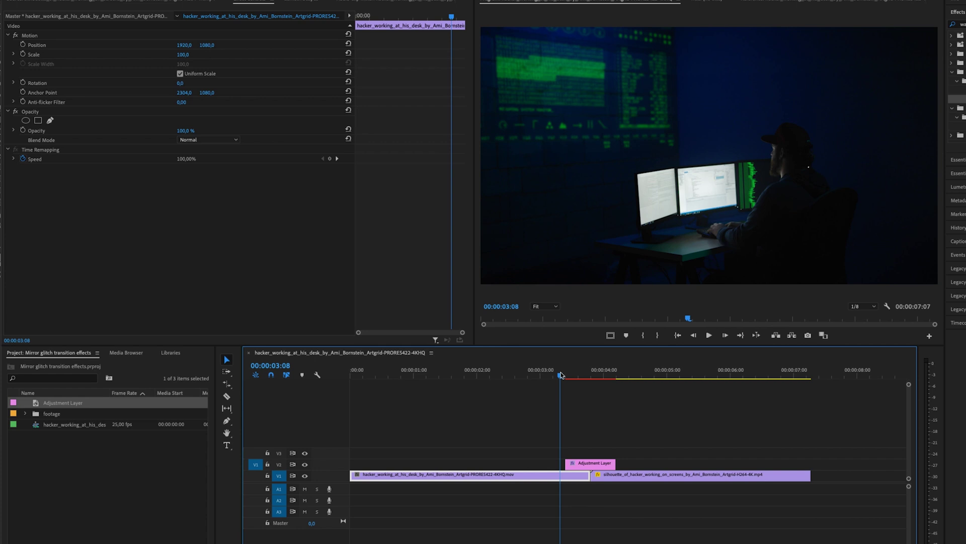
Mark In at 00:00:03:08 and Out at 00:00:04:06, then render previews for that range.
{"action": "key", "text": "i"}
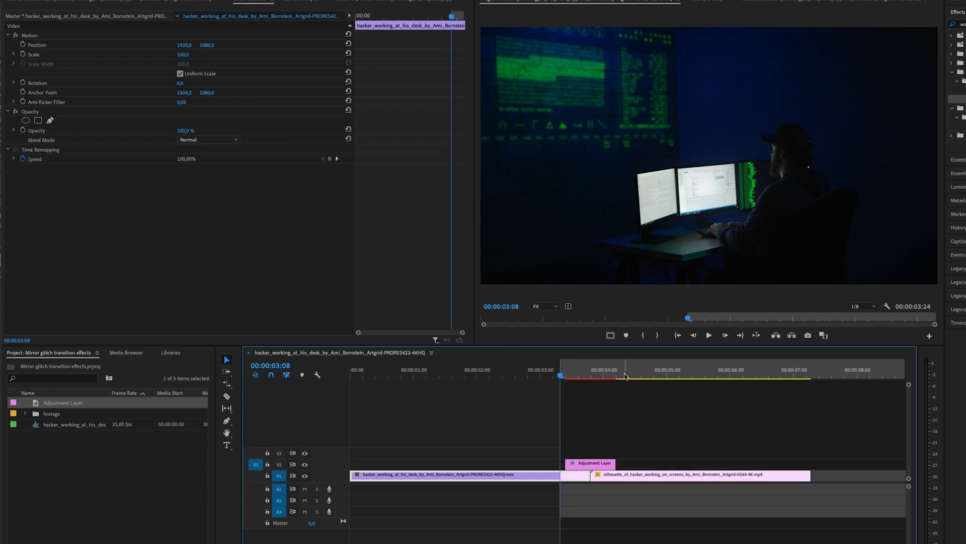
{"action": "left_click", "coordinate": [619, 374]}
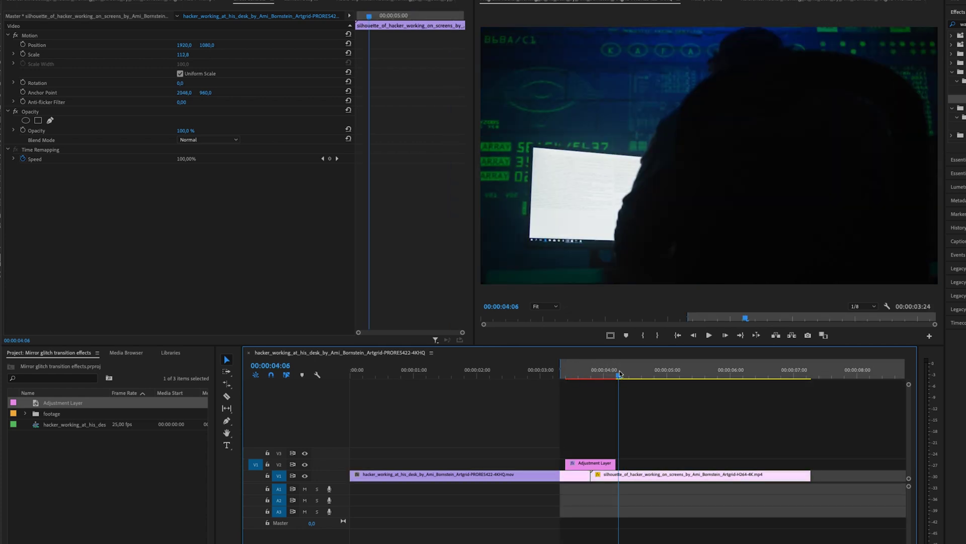
{"action": "key", "text": "o"}
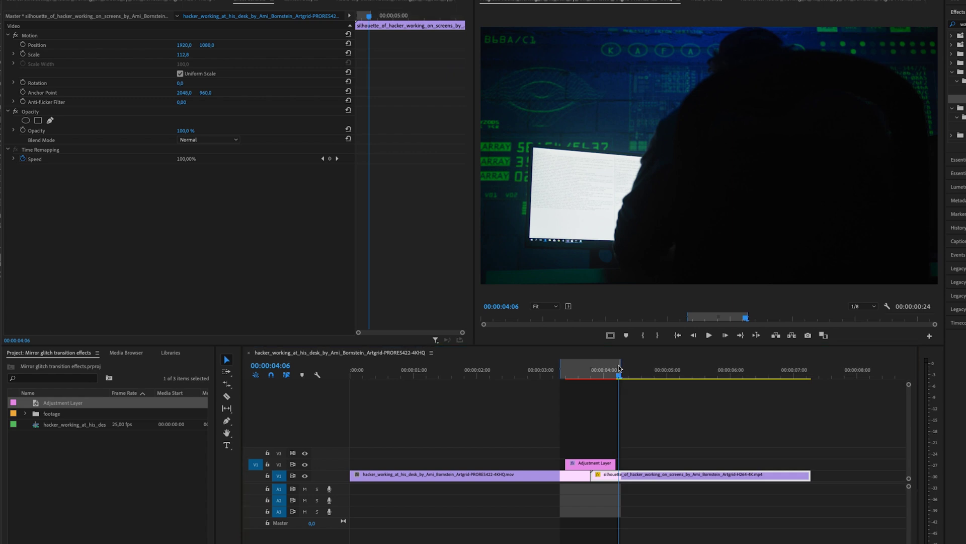
{"action": "key", "text": "Return"}
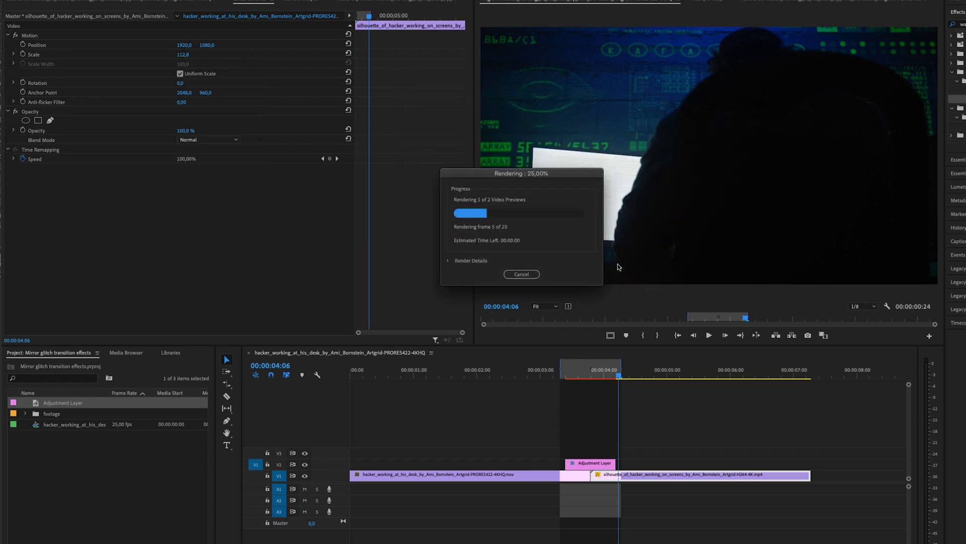